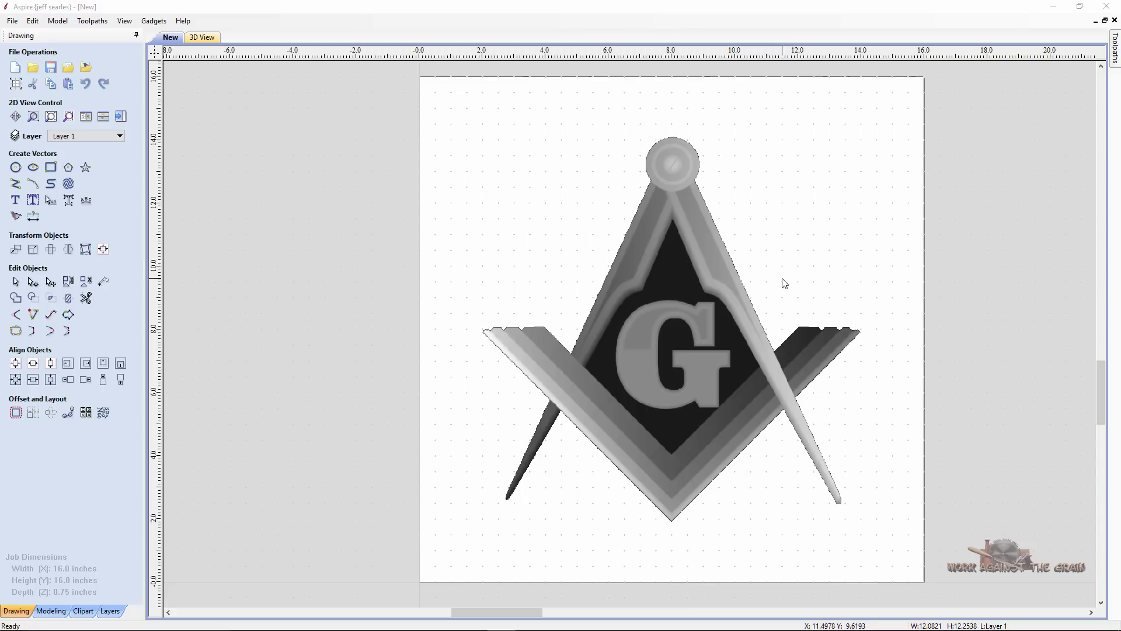
Show the Masonic relief in 3D and rotate it to a nearly straight-on top view.
click(203, 38)
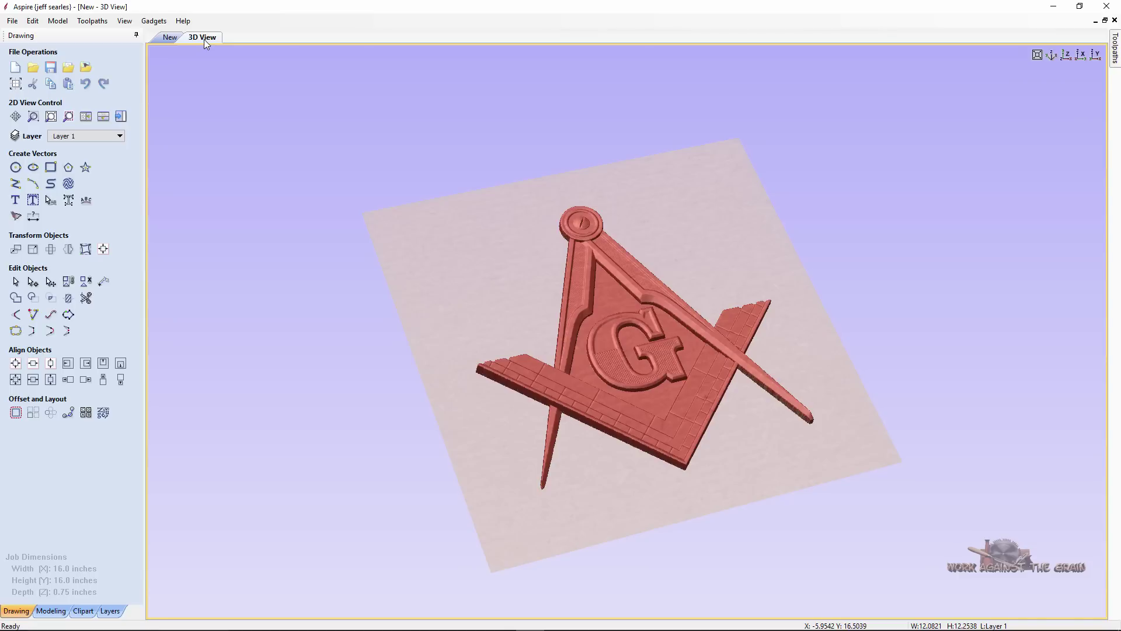
drag(687, 349, 606, 389)
drag(669, 183, 776, 240)
drag(620, 369, 590, 268)
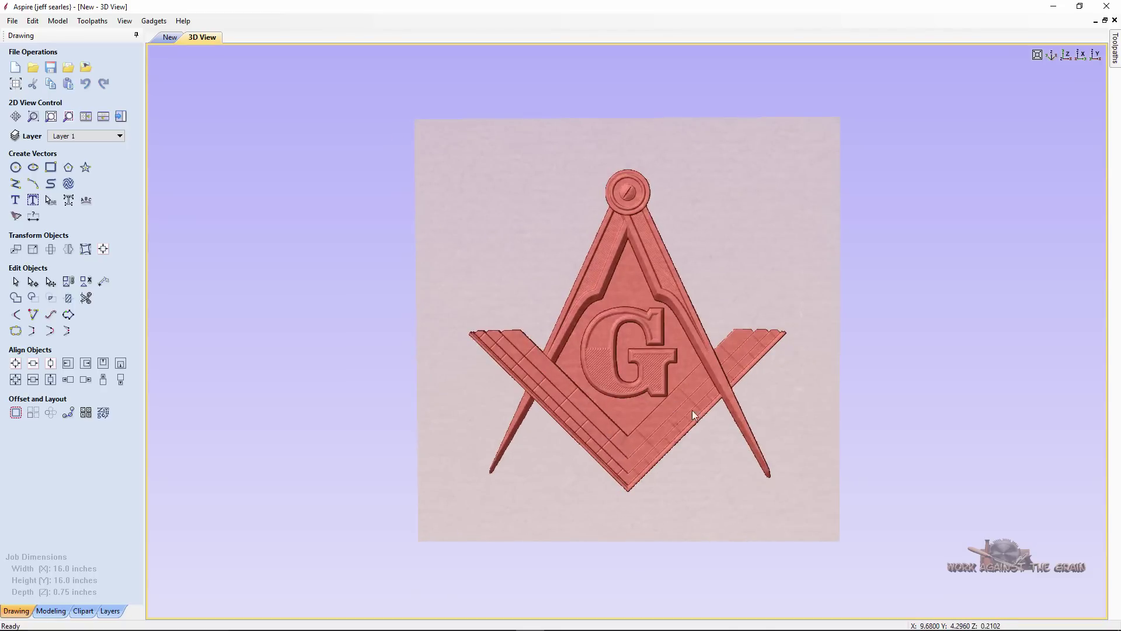
drag(723, 384, 724, 381)
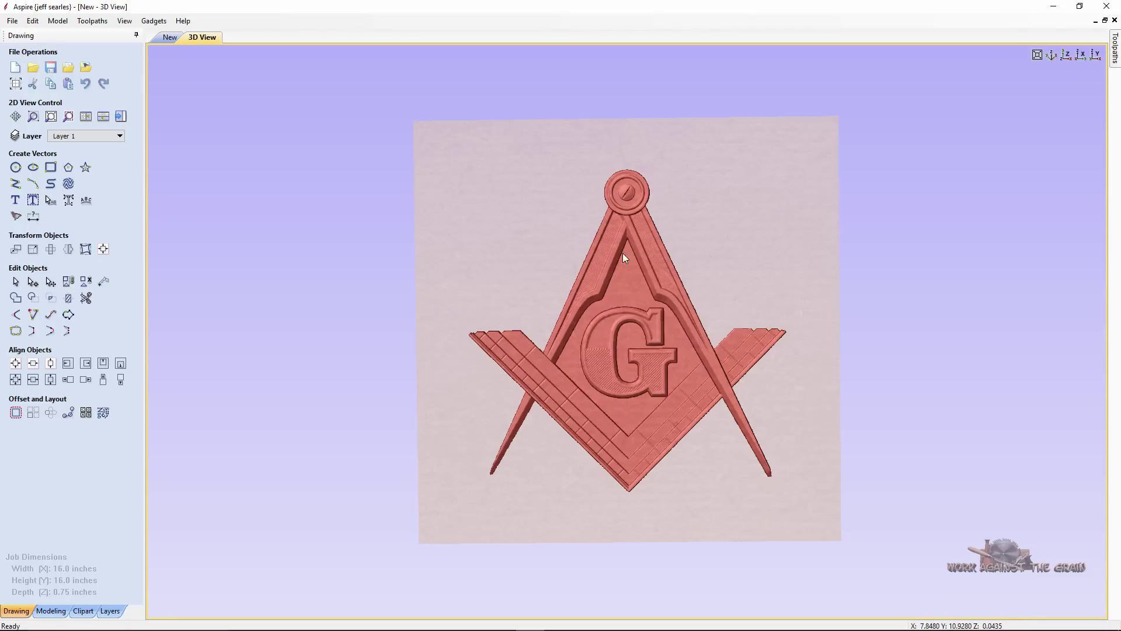
In the modelling tools, toggle MASONIC SYMBOL 2's visibility off and on, leaving it visible.
click(46, 611)
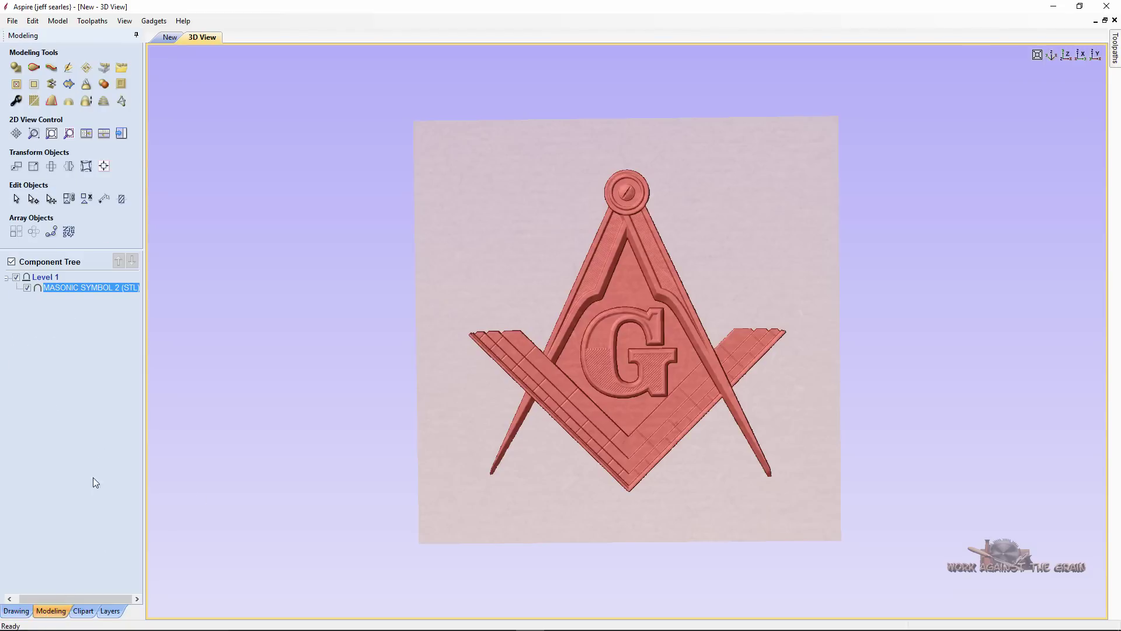
click(27, 288)
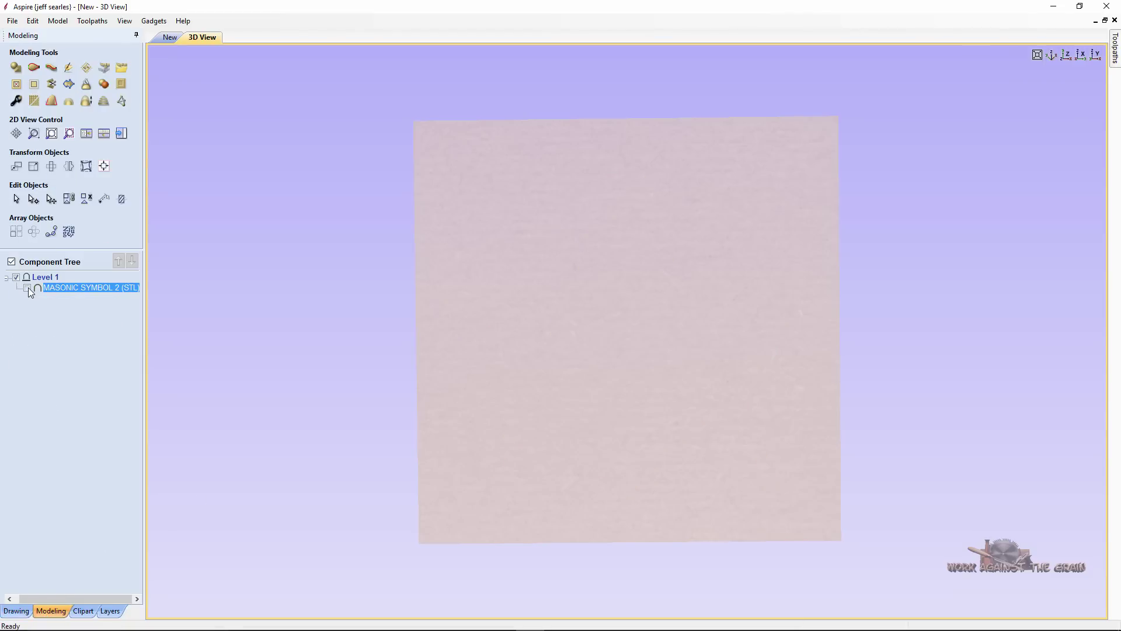
click(27, 287)
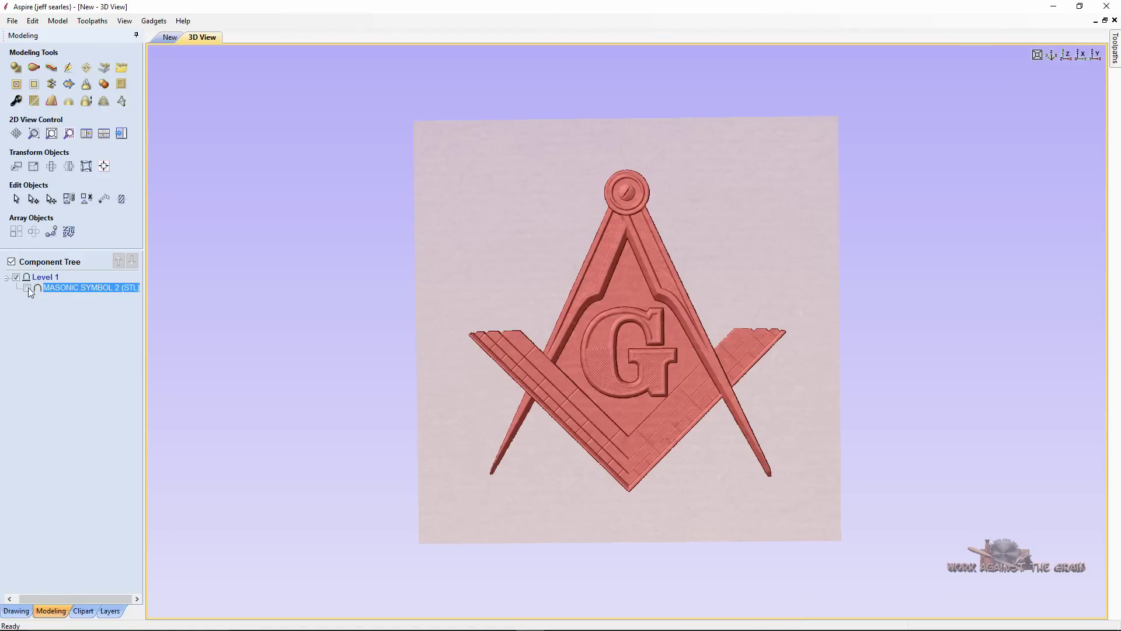
click(28, 288)
click(27, 287)
In the 2D view, select the Masonic symbol component and create a vector boundary from it.
click(170, 38)
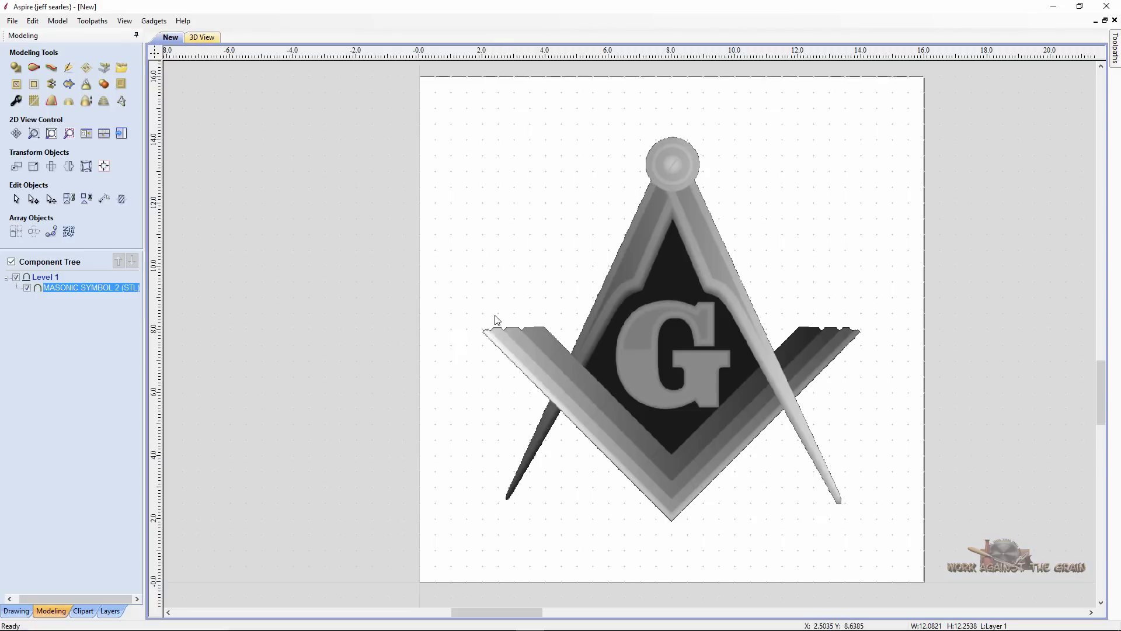
click(489, 393)
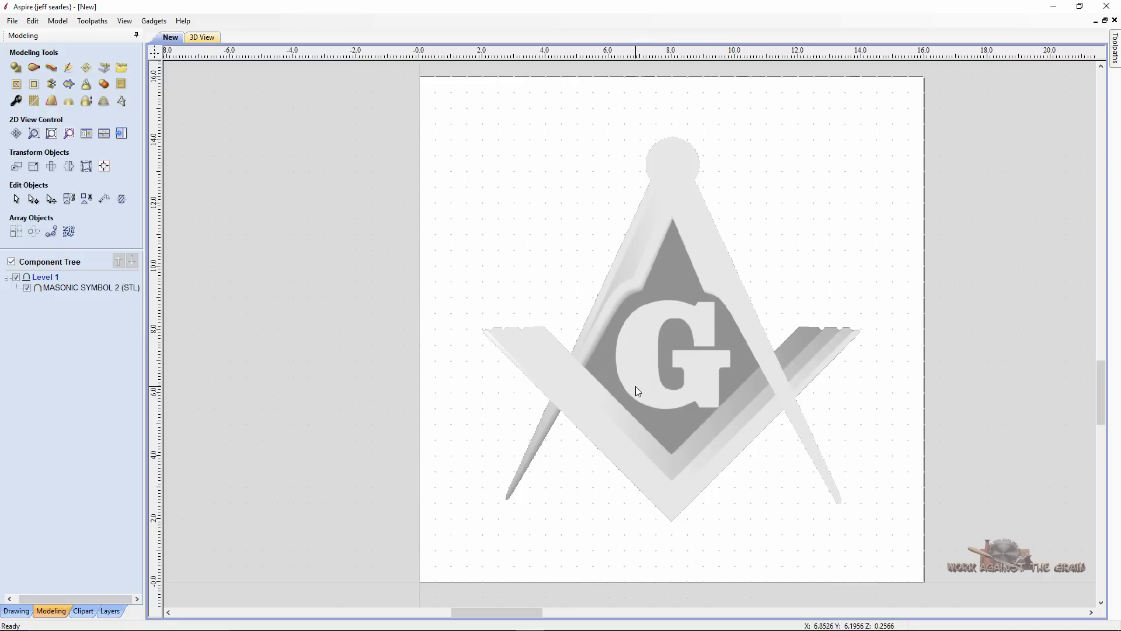
click(663, 366)
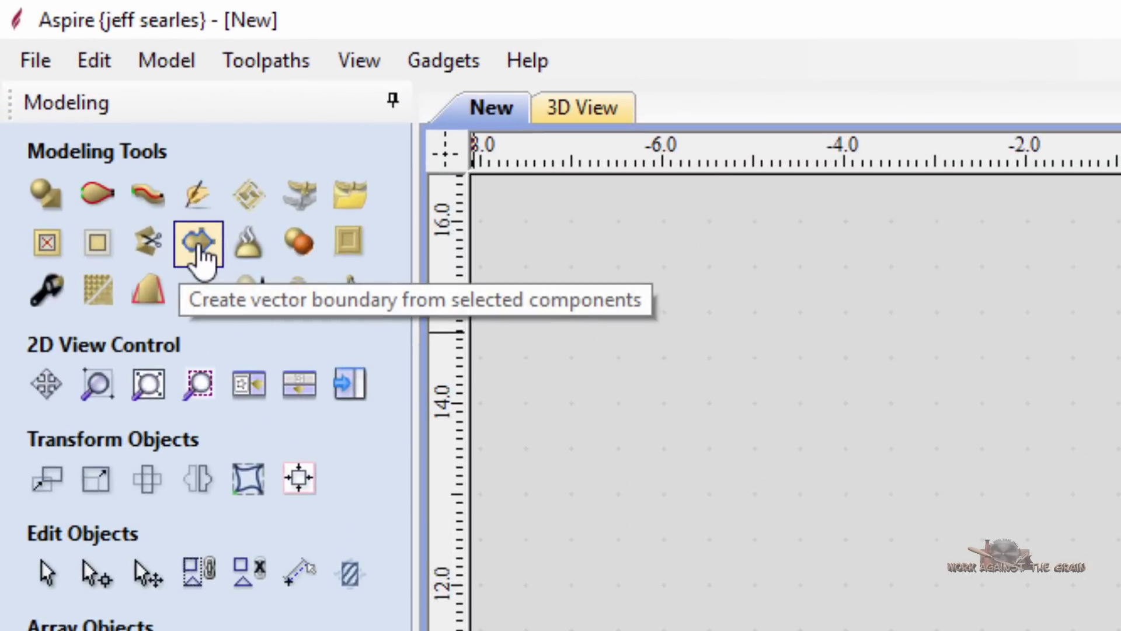
click(199, 248)
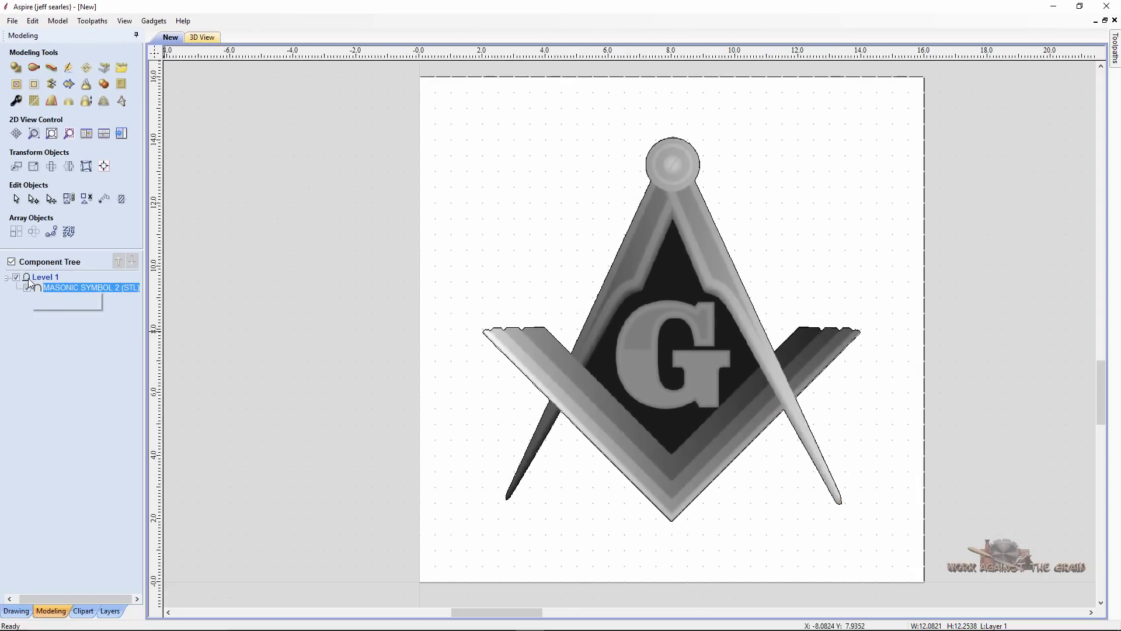
Hide and reshow the model to check the new boundary outline.
click(16, 278)
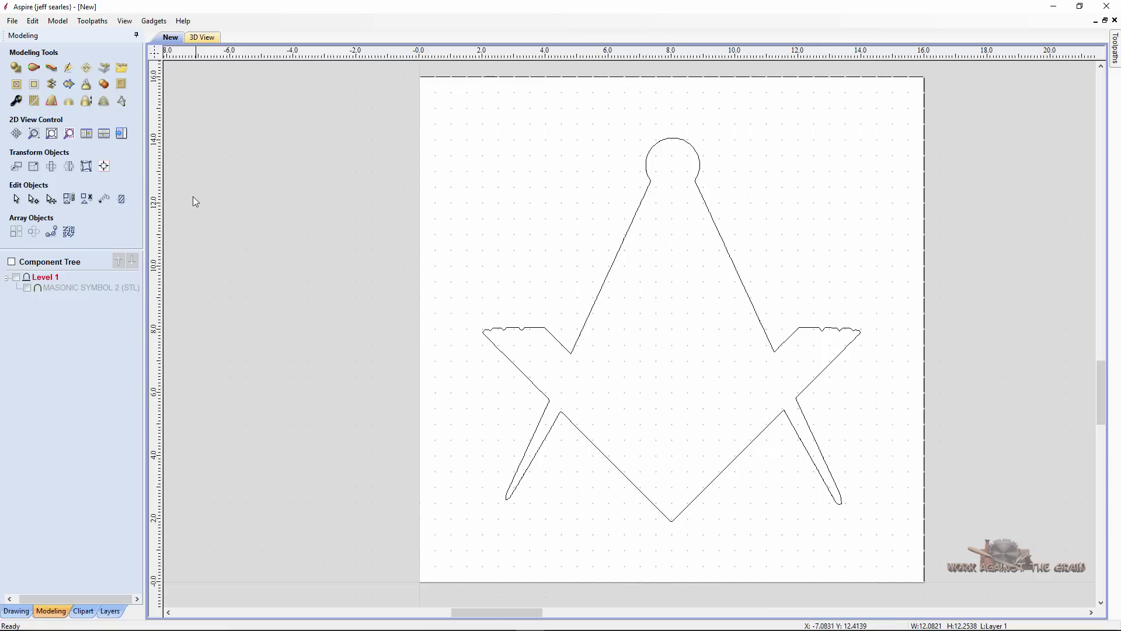
click(16, 278)
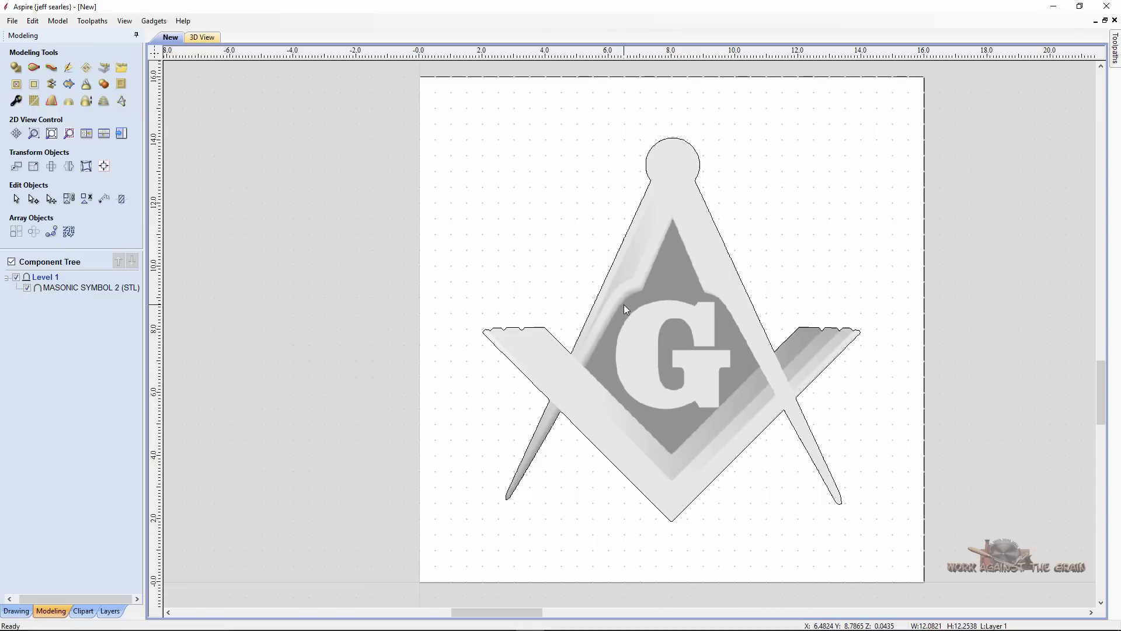
click(18, 611)
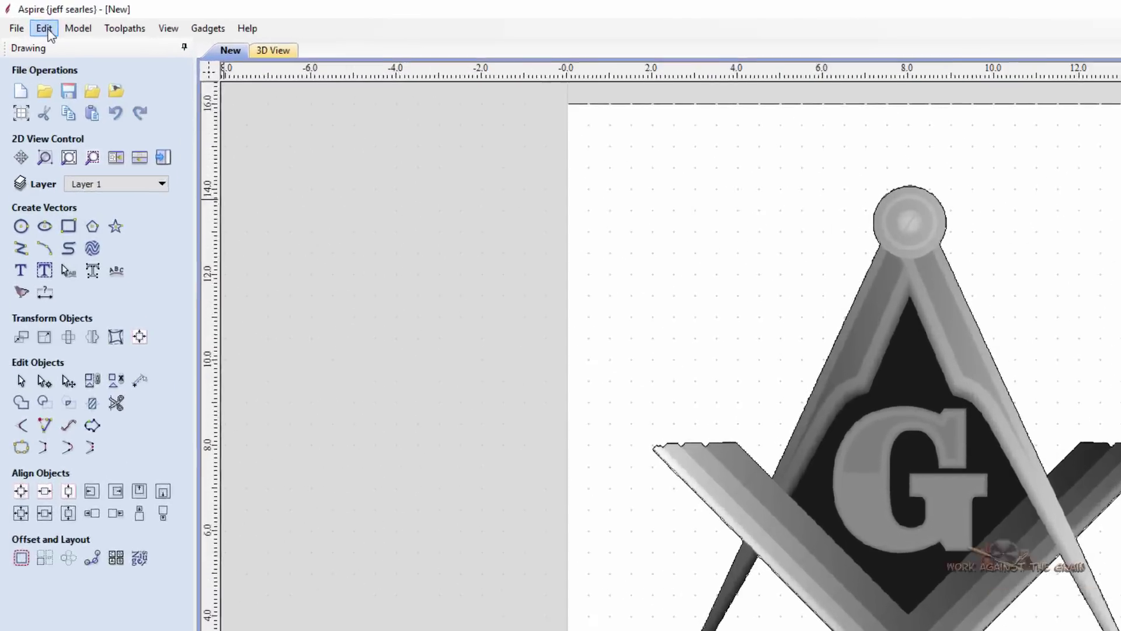
Trace the depth image with Trace Bitmap at Black/White threshold 0.58, preview and apply it.
click(32, 20)
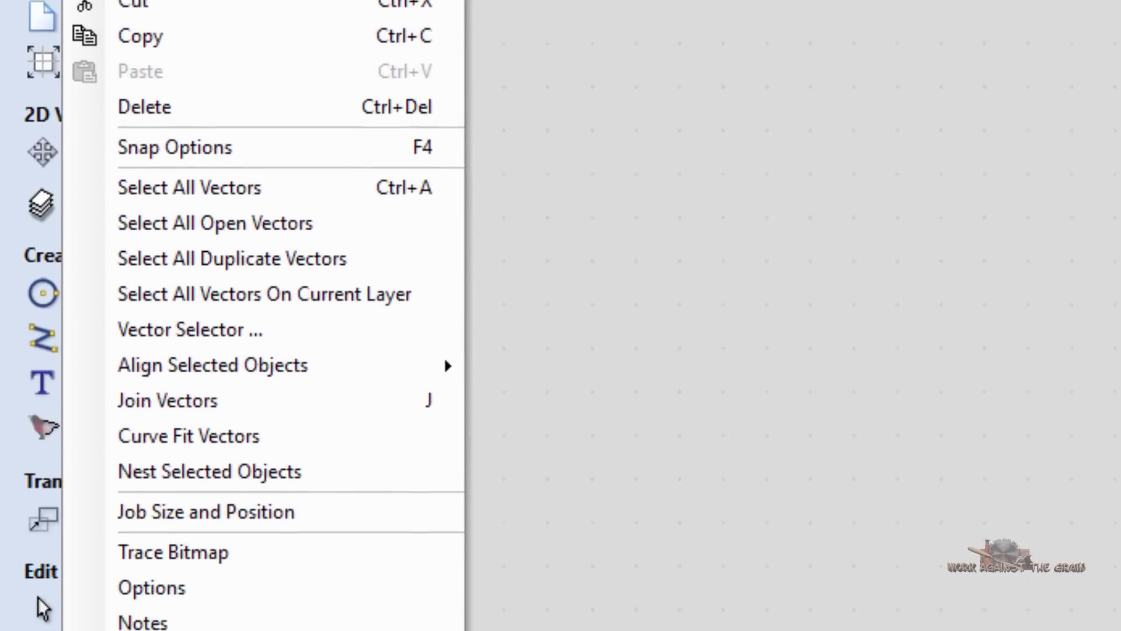
click(225, 555)
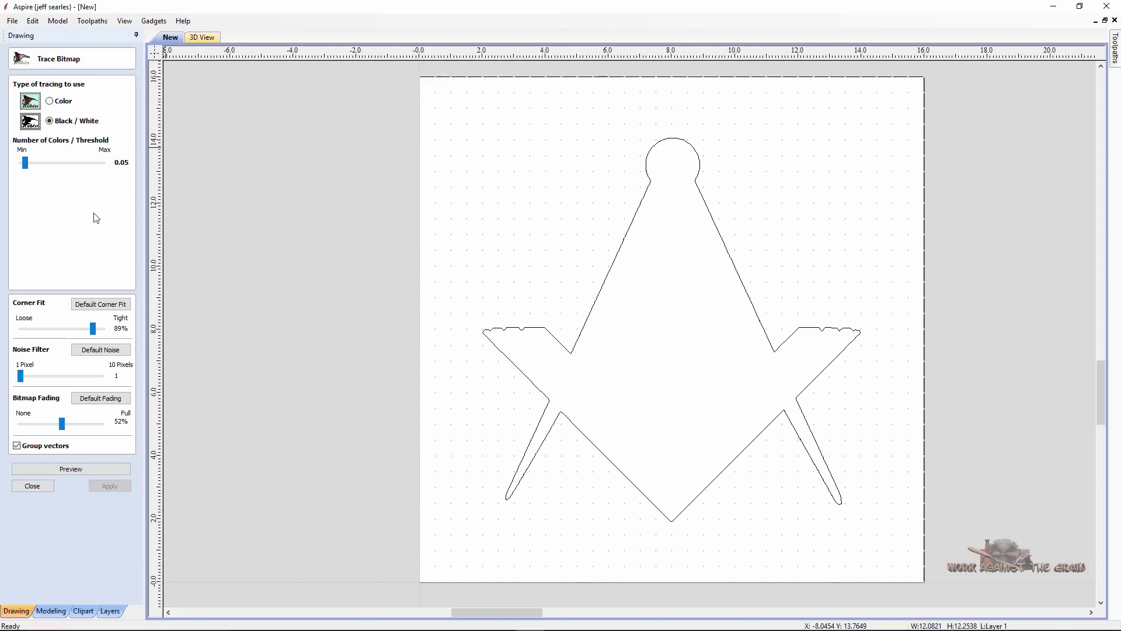
drag(30, 164, 125, 171)
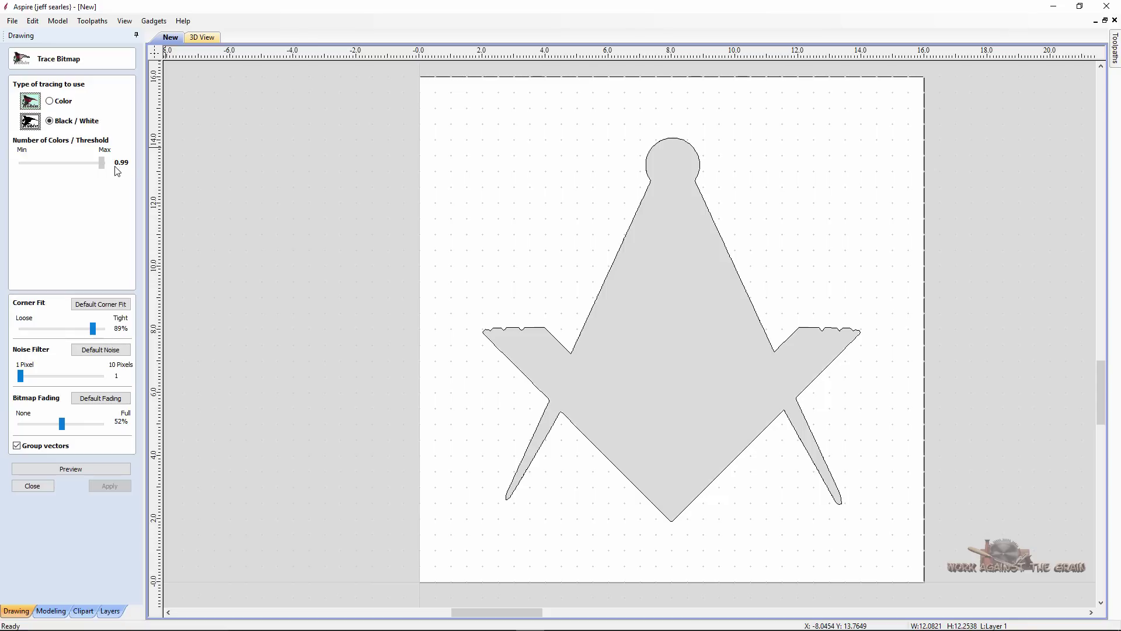
drag(117, 171, 71, 170)
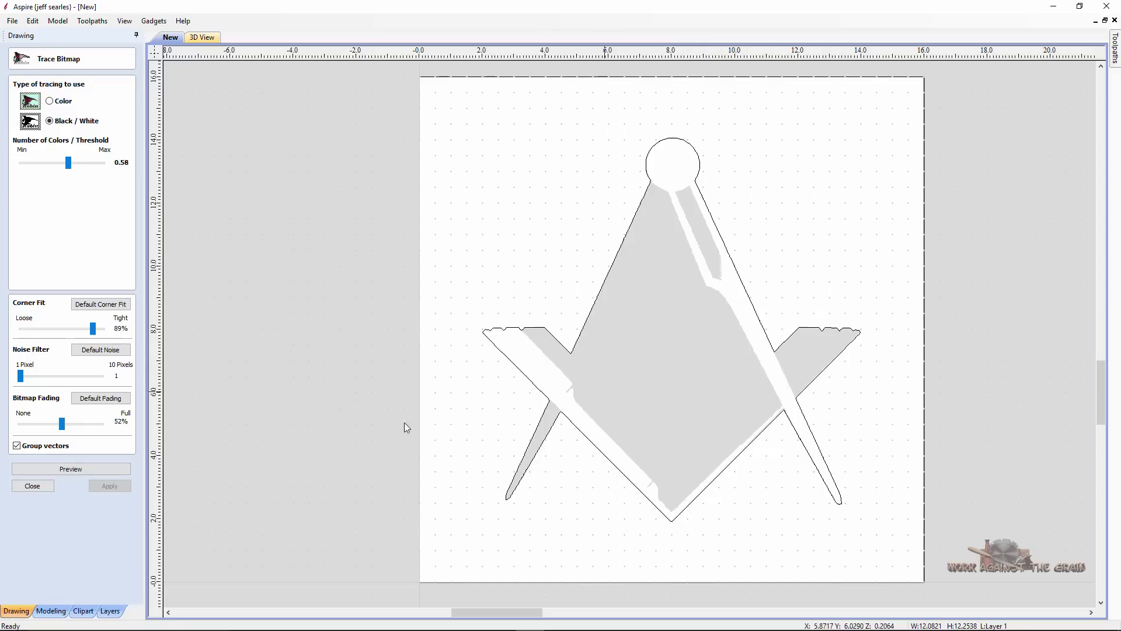
click(97, 471)
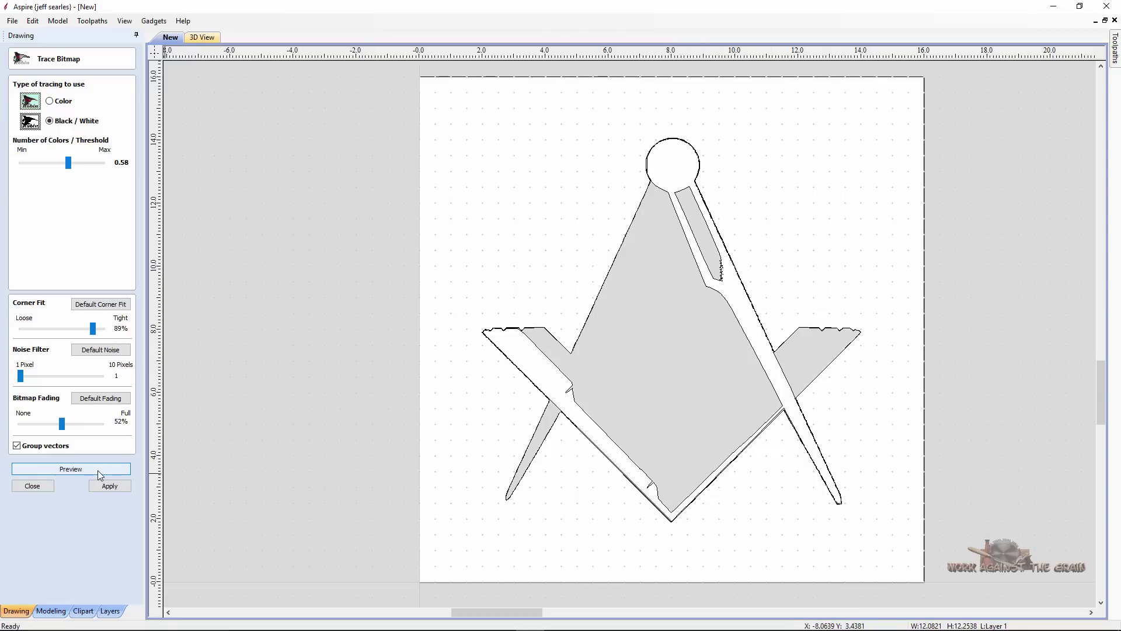
click(32, 485)
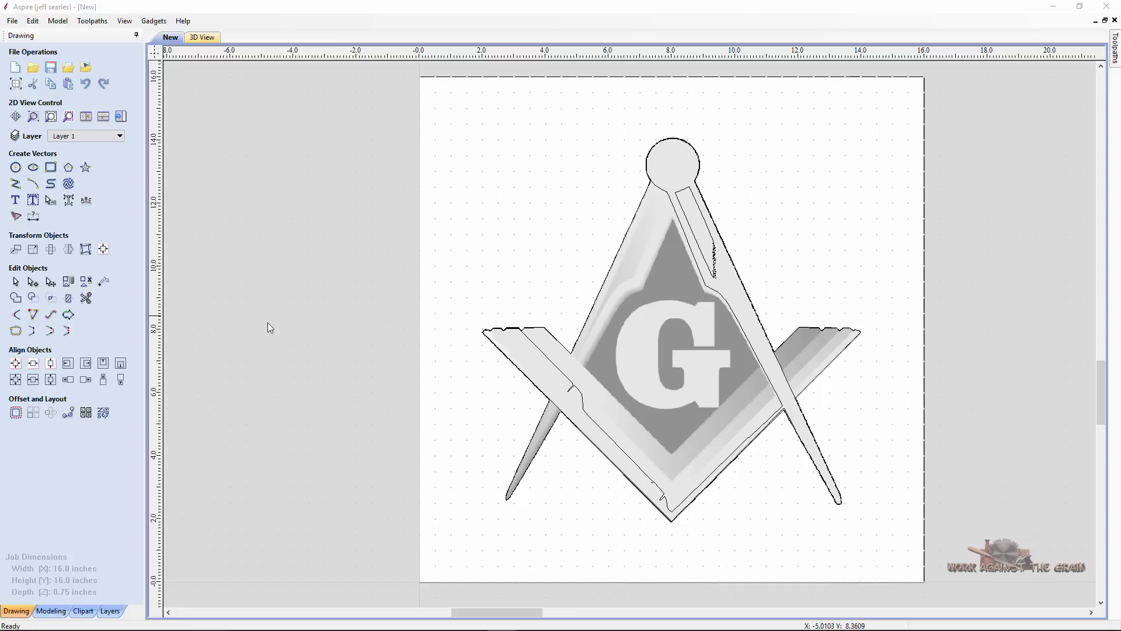
In the modelling tools, hide and reshow the model to inspect the traced vectors.
click(53, 611)
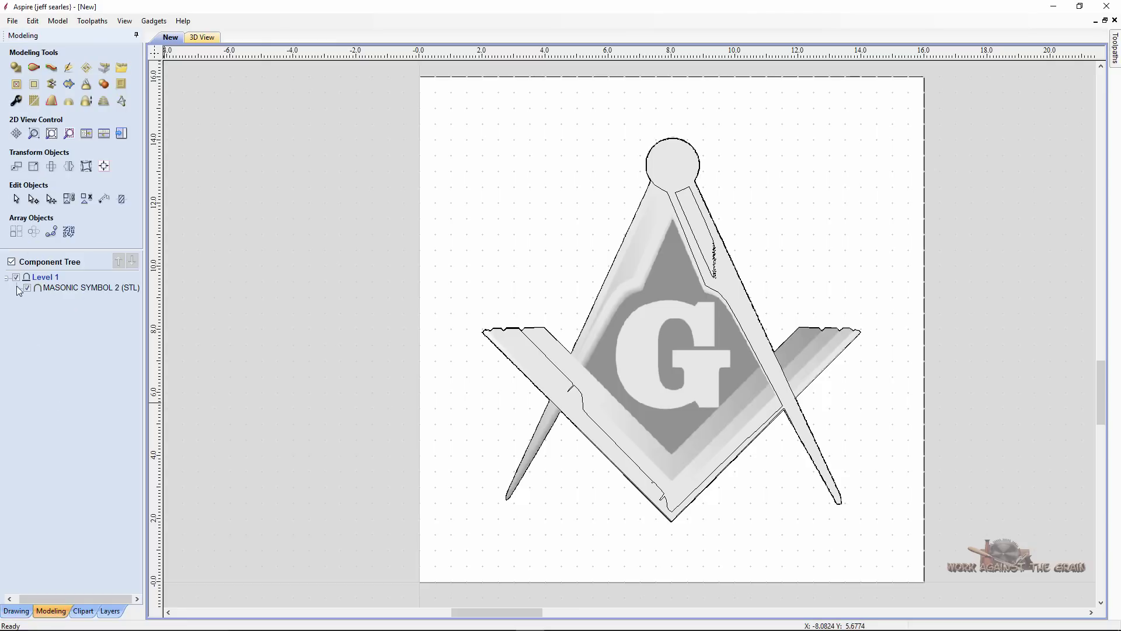
click(11, 261)
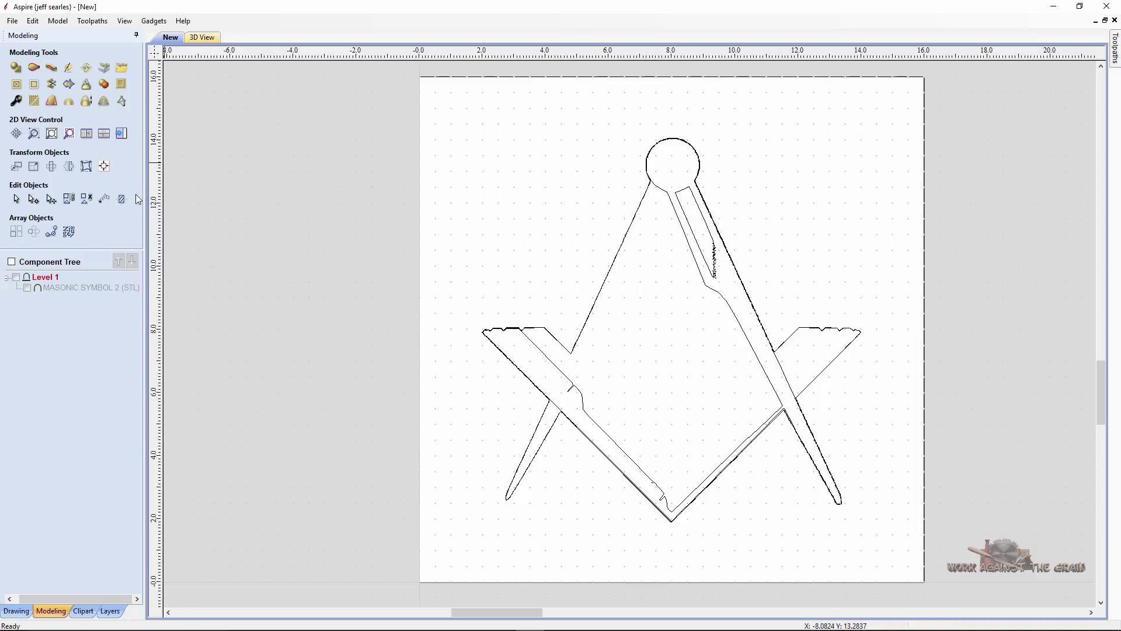
click(18, 278)
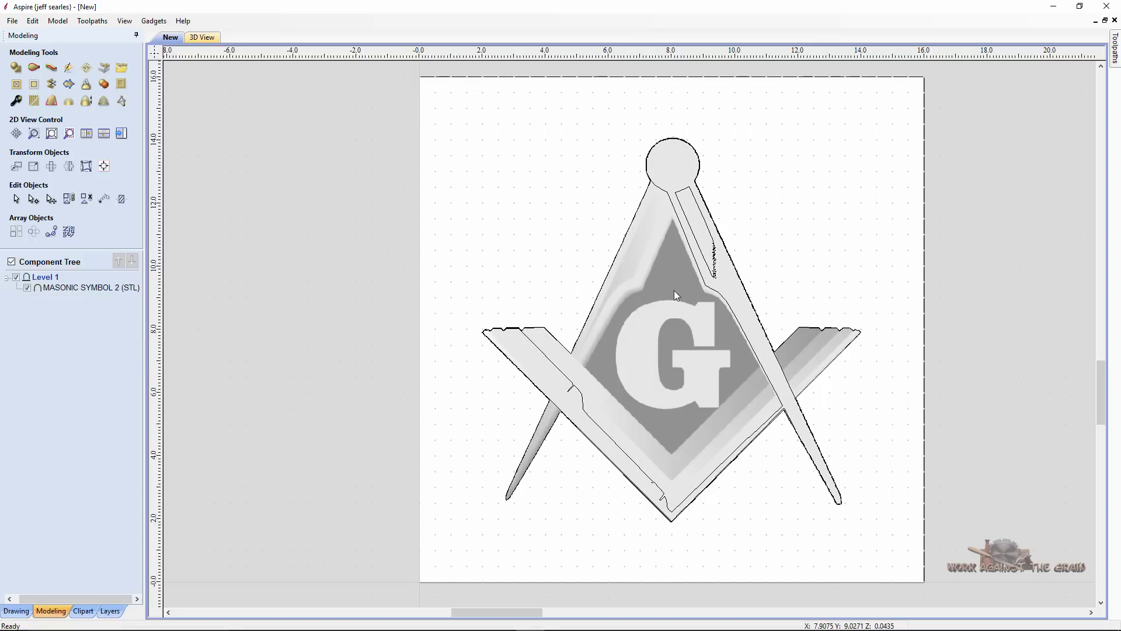
Test-move the traced outline, undo the move, and select the Masonic symbol component.
click(687, 221)
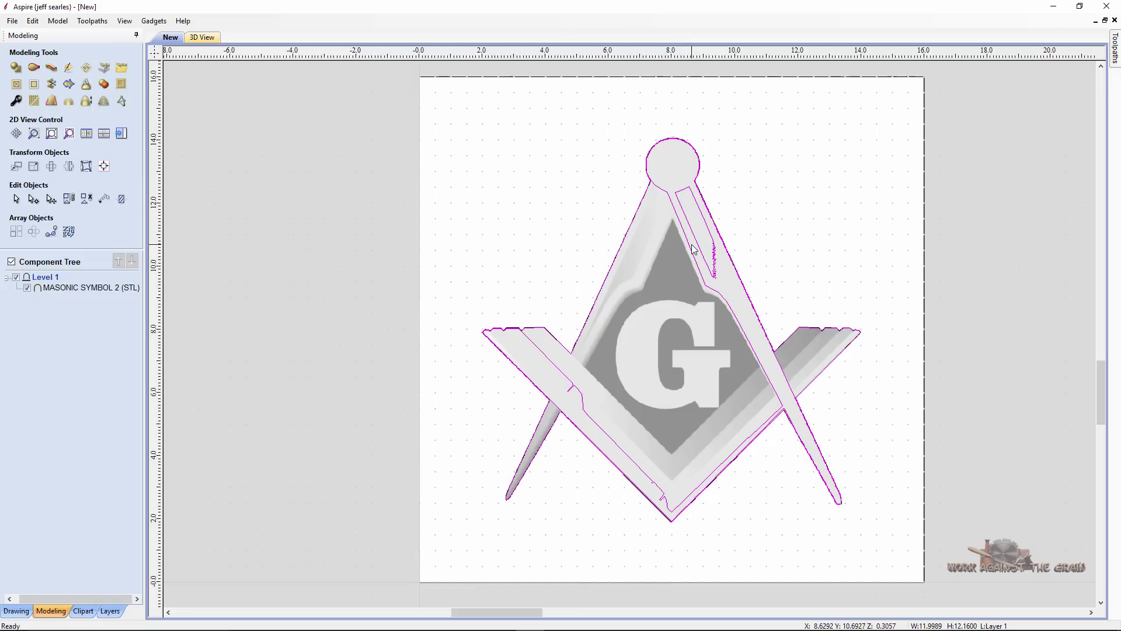
drag(693, 250, 446, 198)
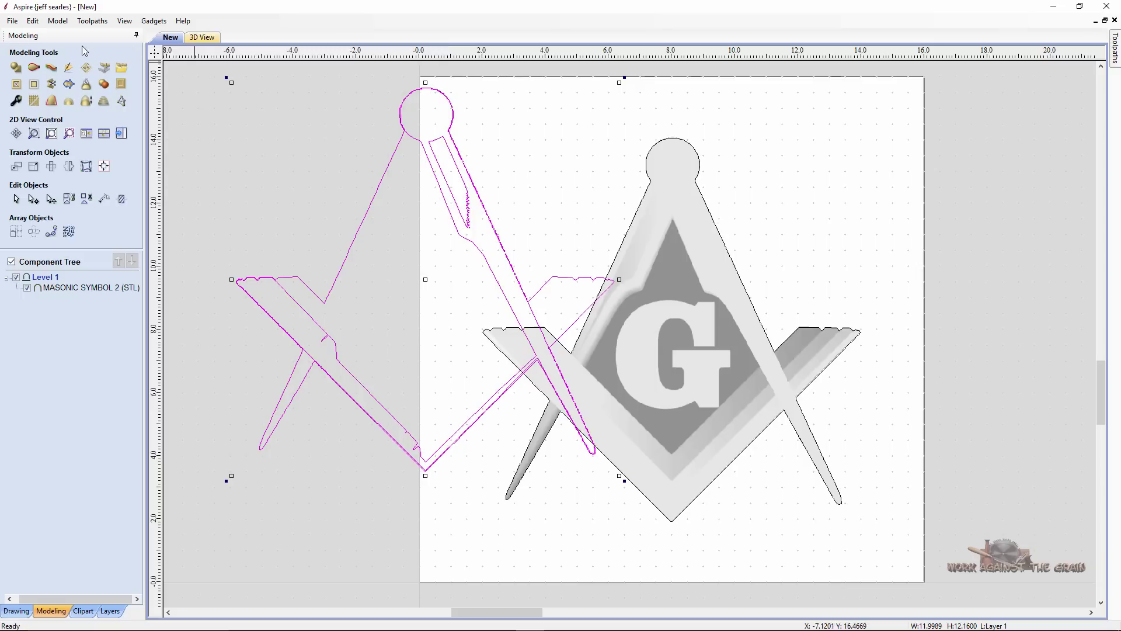
click(33, 21)
click(53, 32)
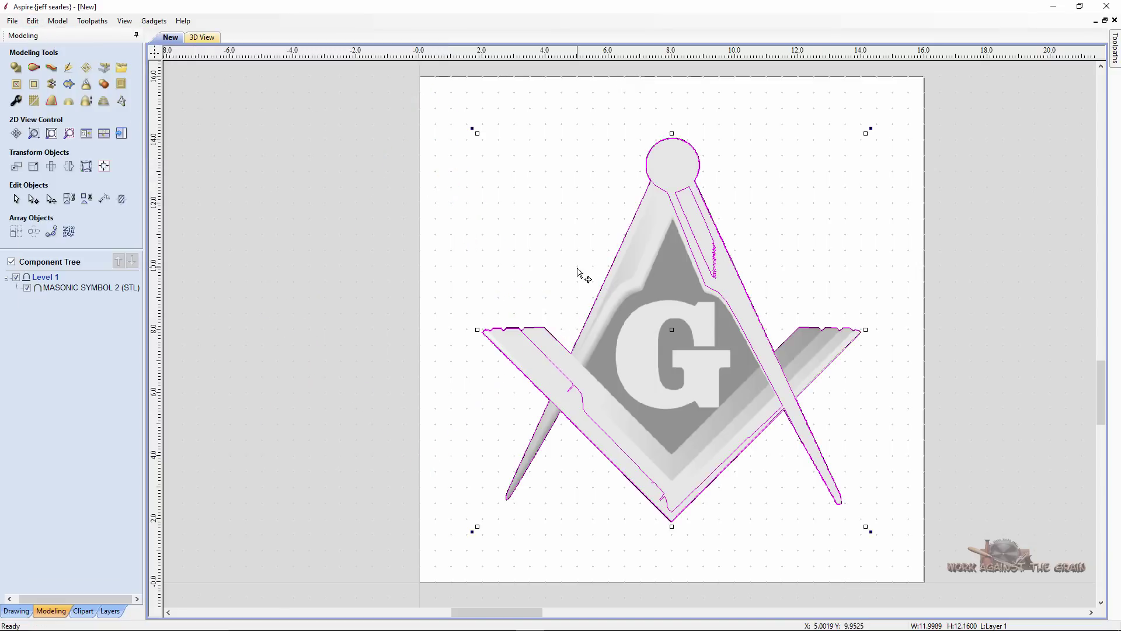
click(618, 342)
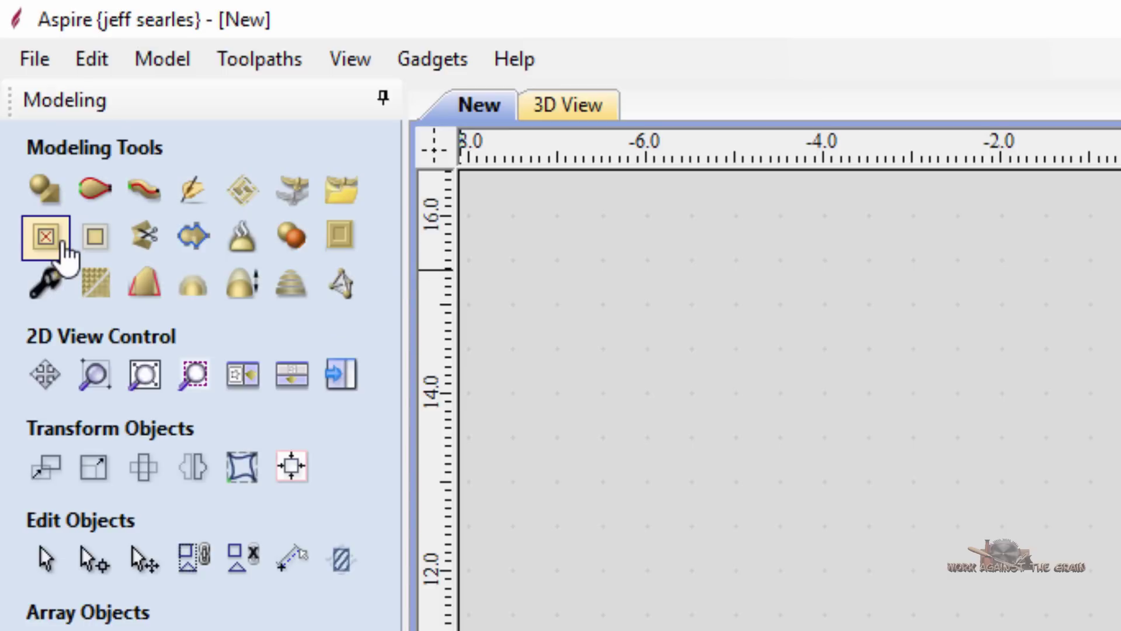
Clear the relief outside the selected vectors and inspect the trimmed result in 3D.
click(62, 244)
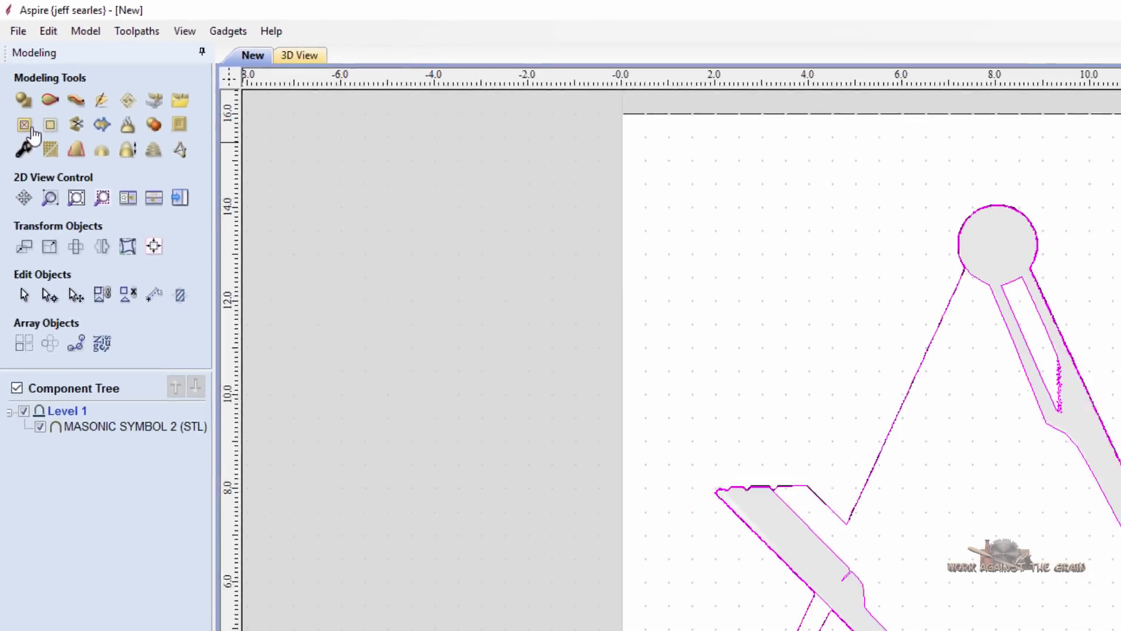
click(299, 60)
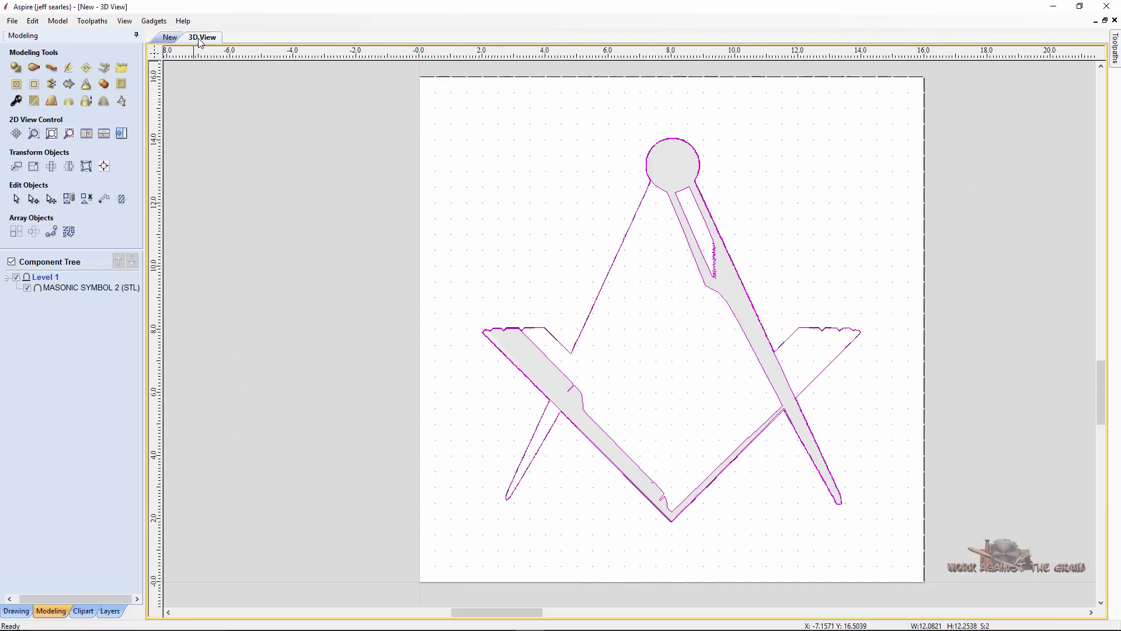
drag(660, 352, 763, 336)
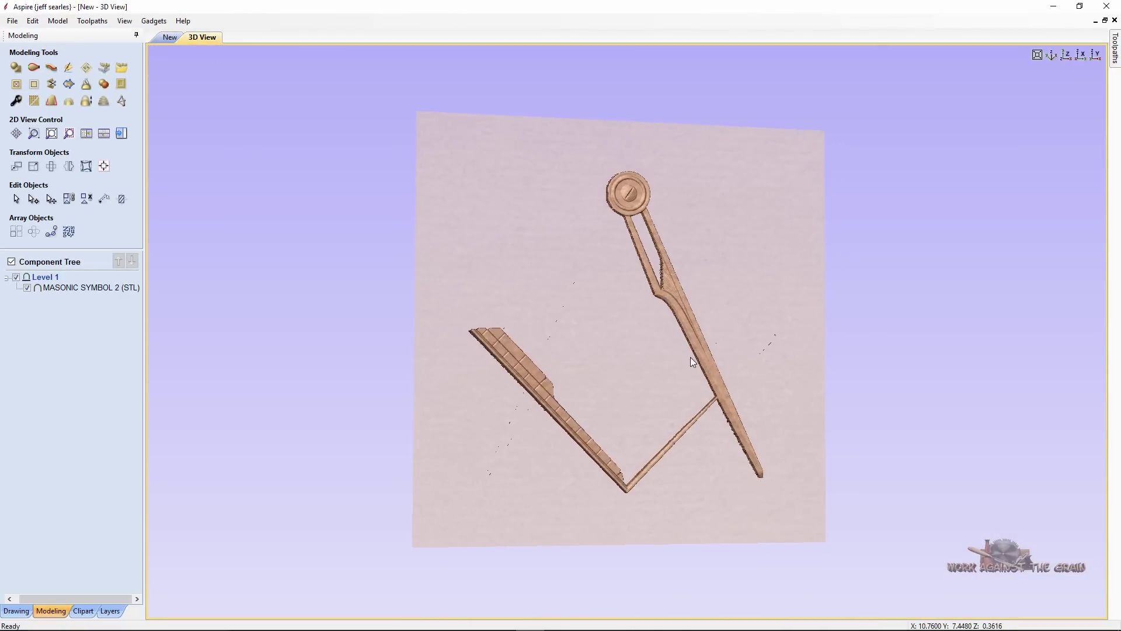
drag(691, 357, 677, 314)
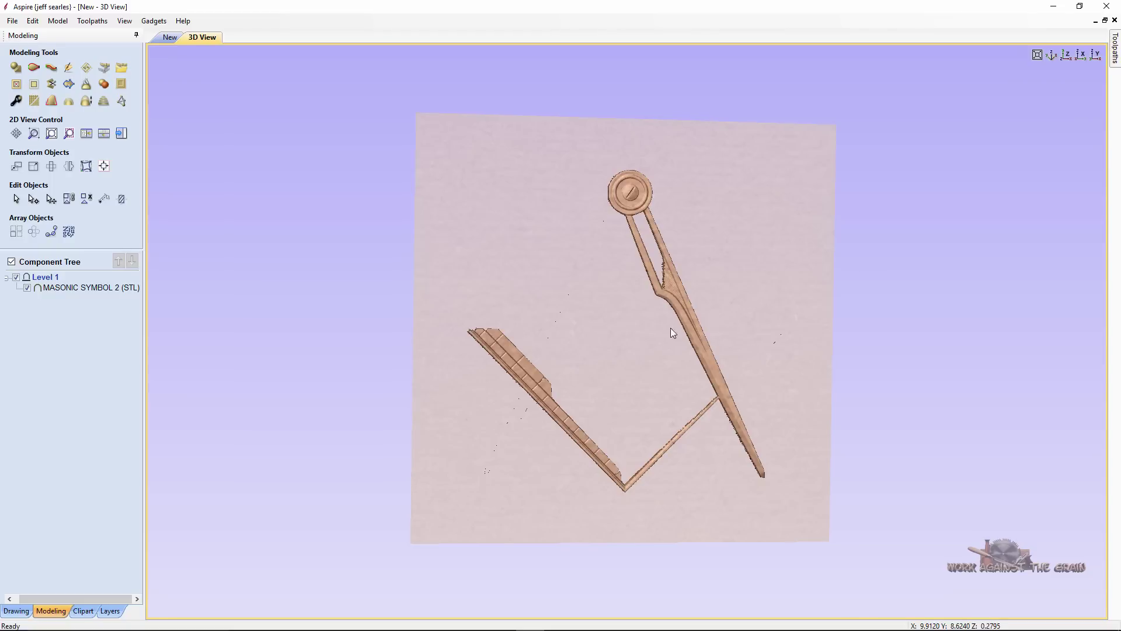
drag(691, 394, 605, 333)
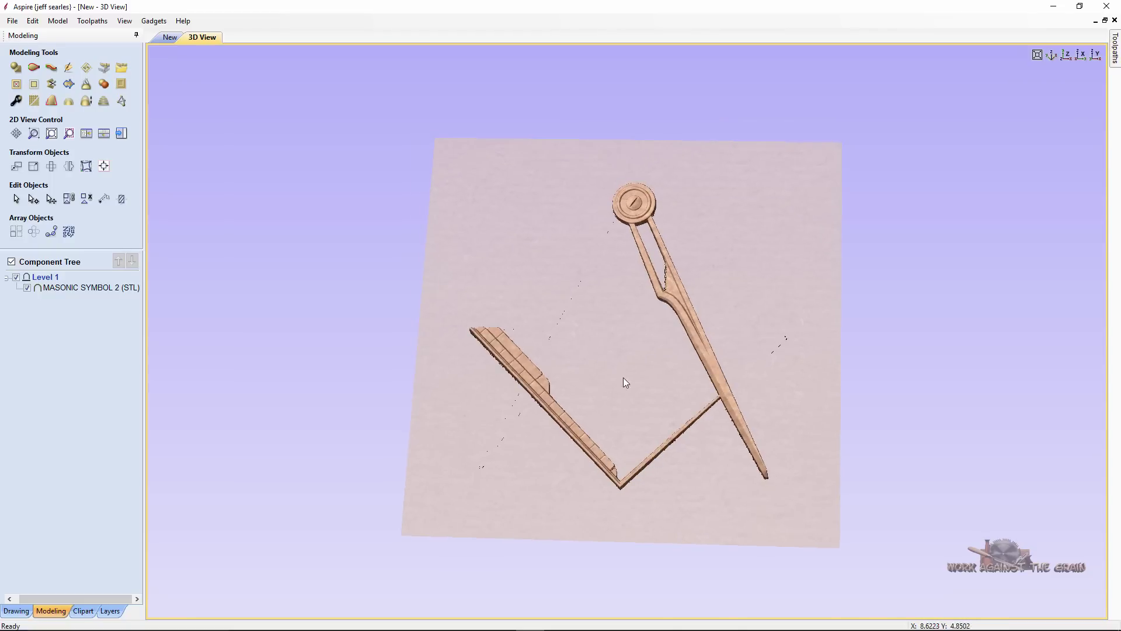
drag(623, 378, 685, 331)
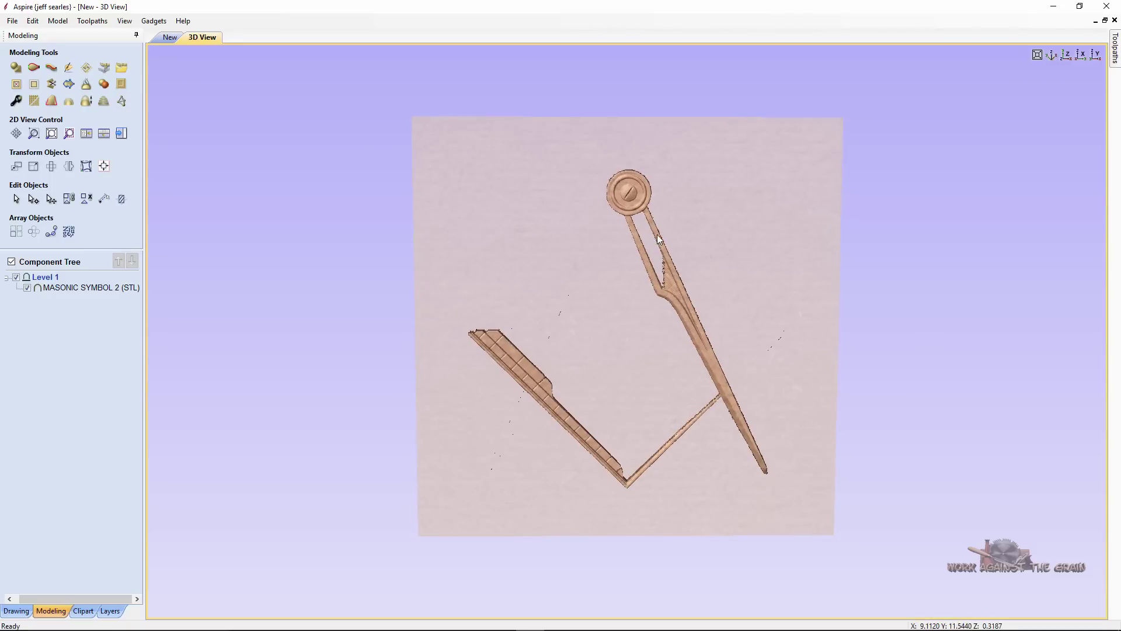
drag(668, 285, 652, 260)
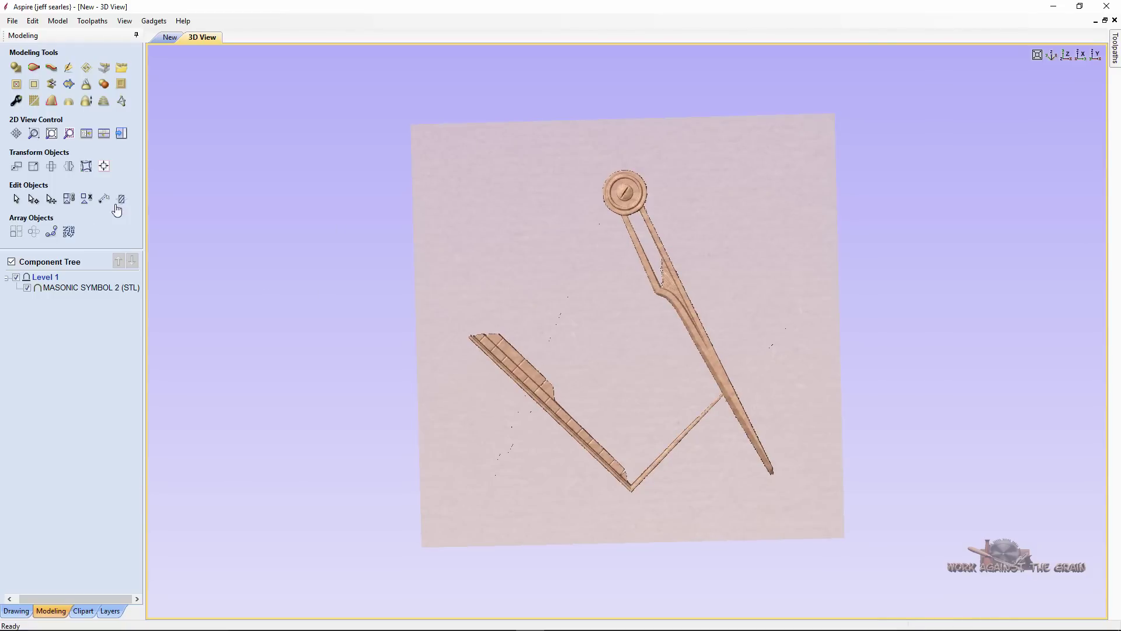
click(170, 36)
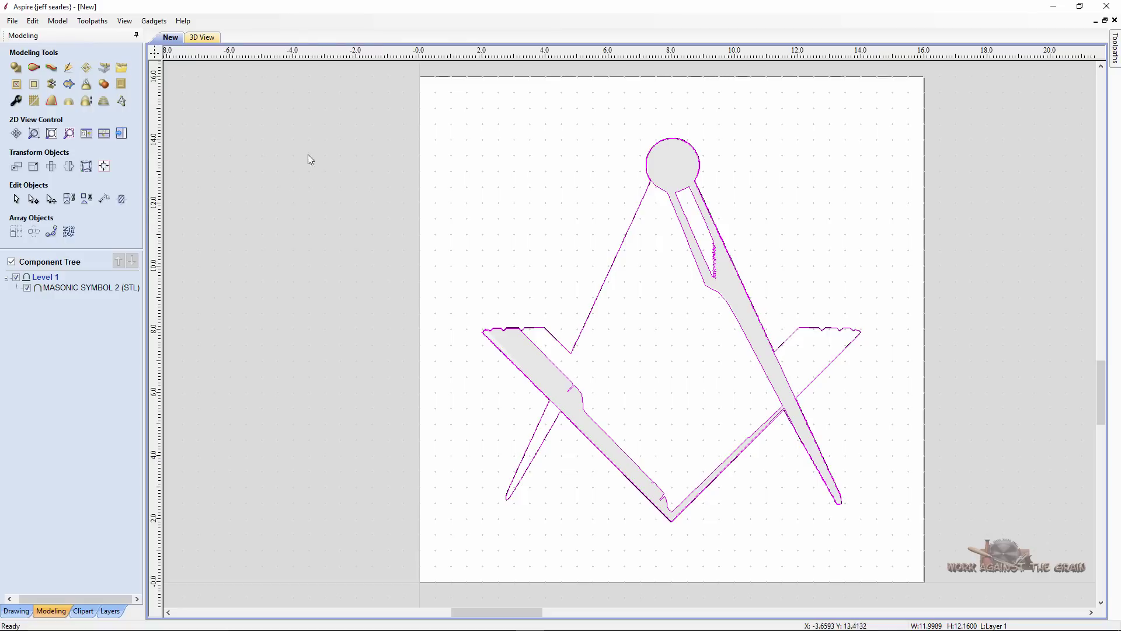
Select the symbol relief, undo the Clear Area trim, and reselect the restored full relief.
click(552, 372)
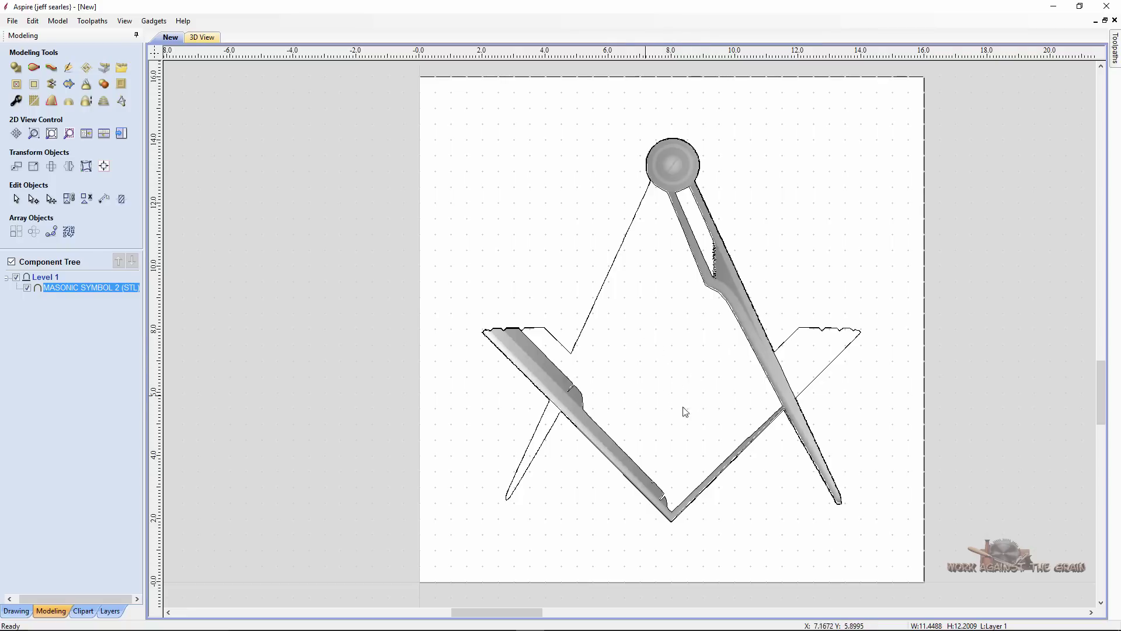
click(32, 20)
click(46, 98)
key(ctrl+z)
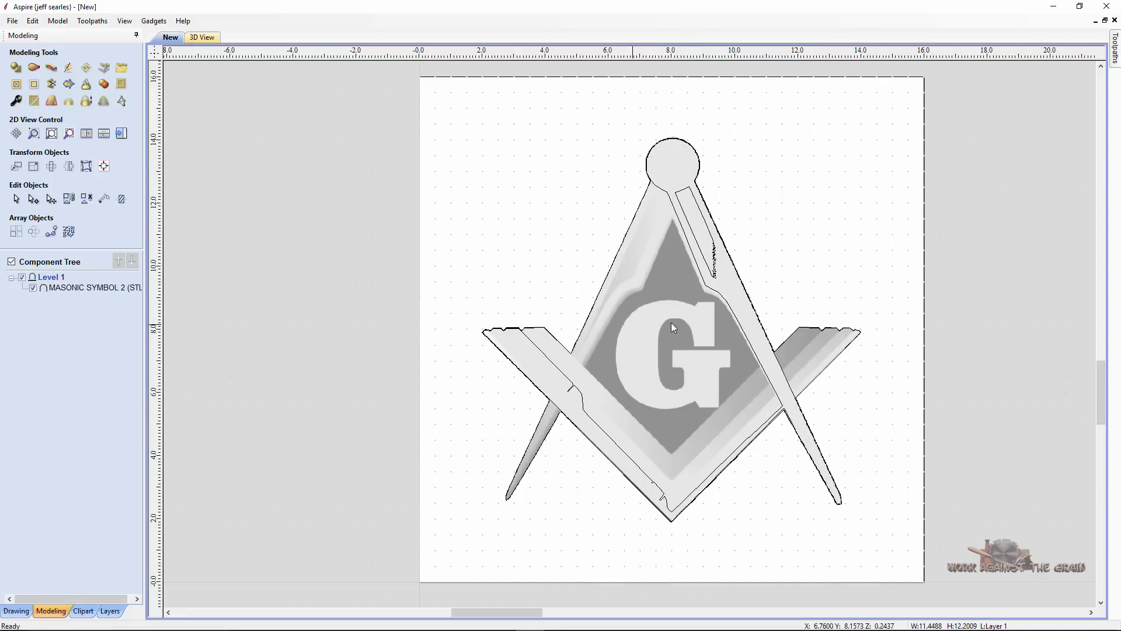
click(659, 342)
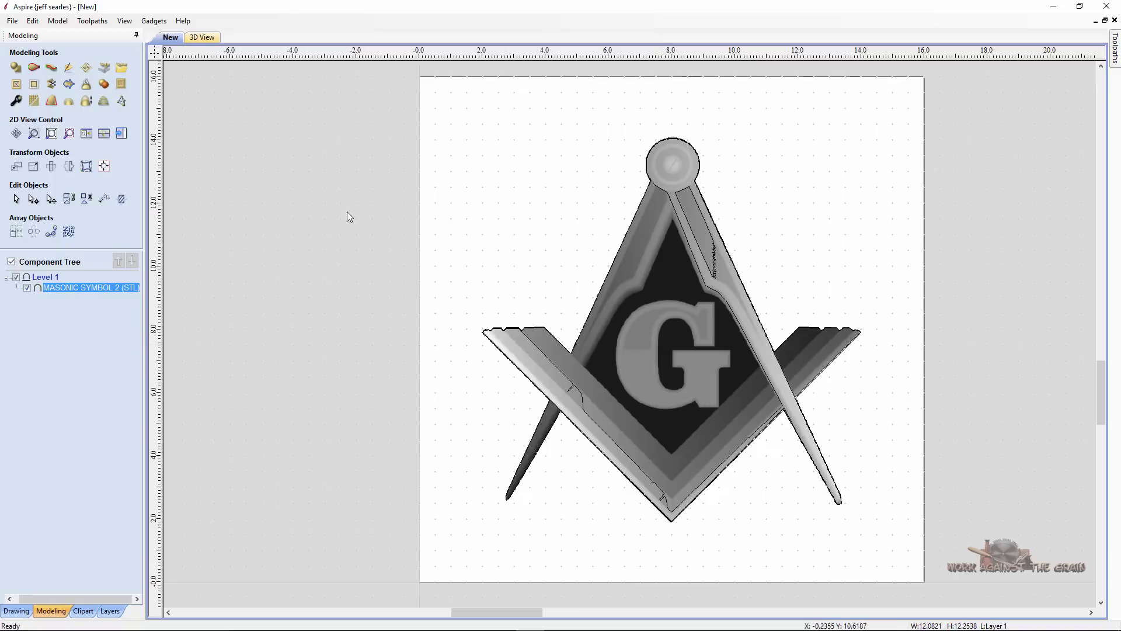
Trace the bitmap again at threshold 0.10 with 0% bitmap fading, preview and apply it.
click(33, 21)
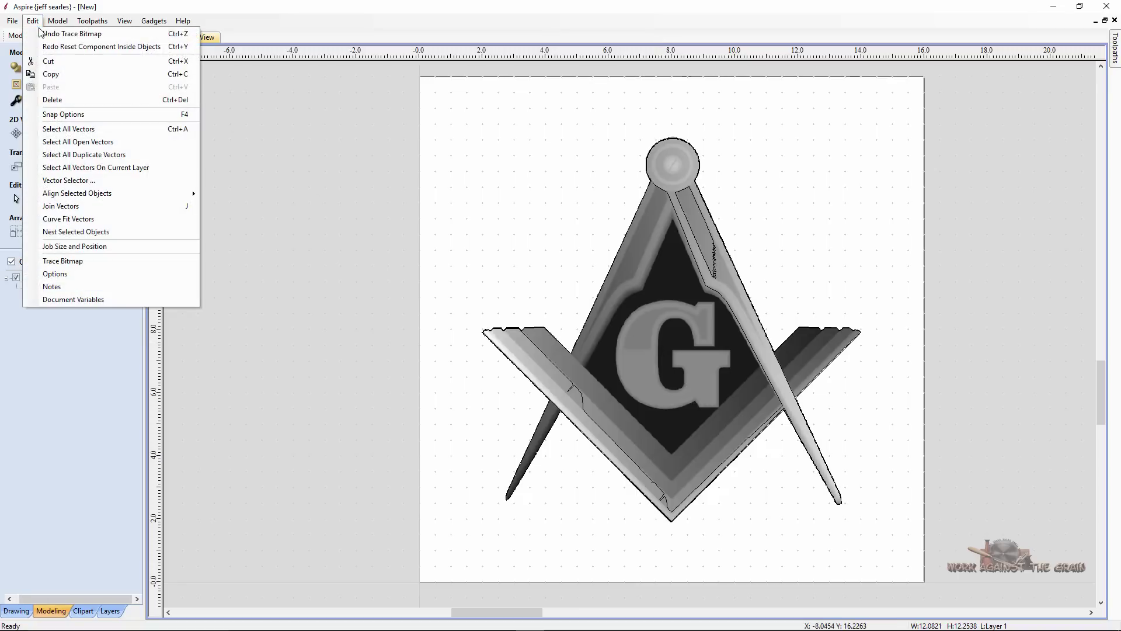
click(63, 261)
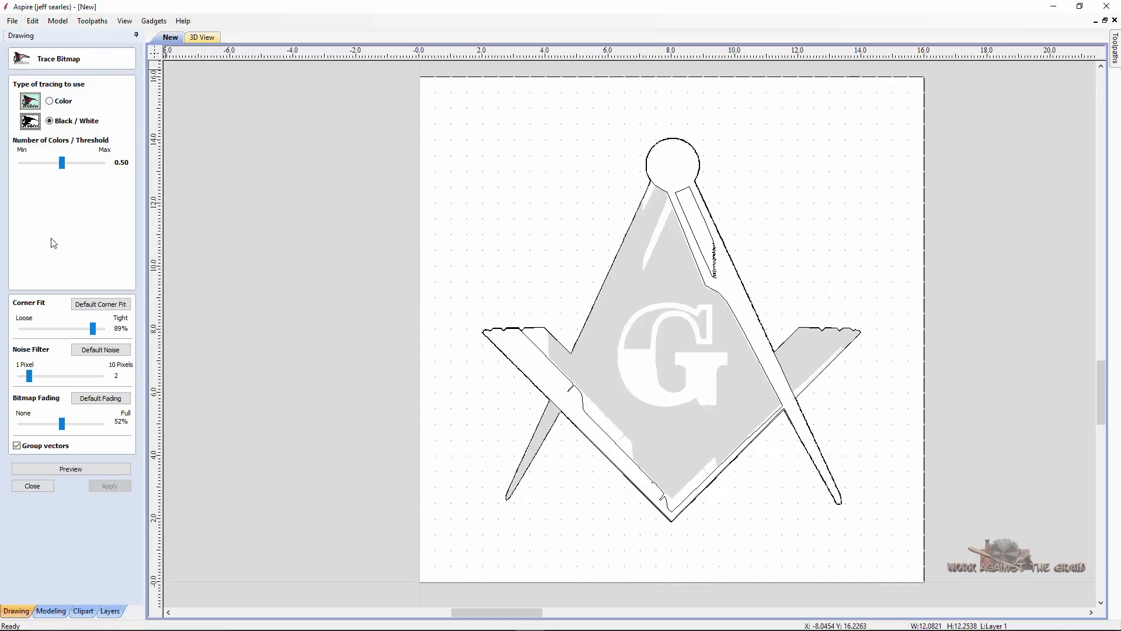
mouse_move(66, 170)
mouse_down()
mouse_move(19, 168)
mouse_move(34, 168)
mouse_up()
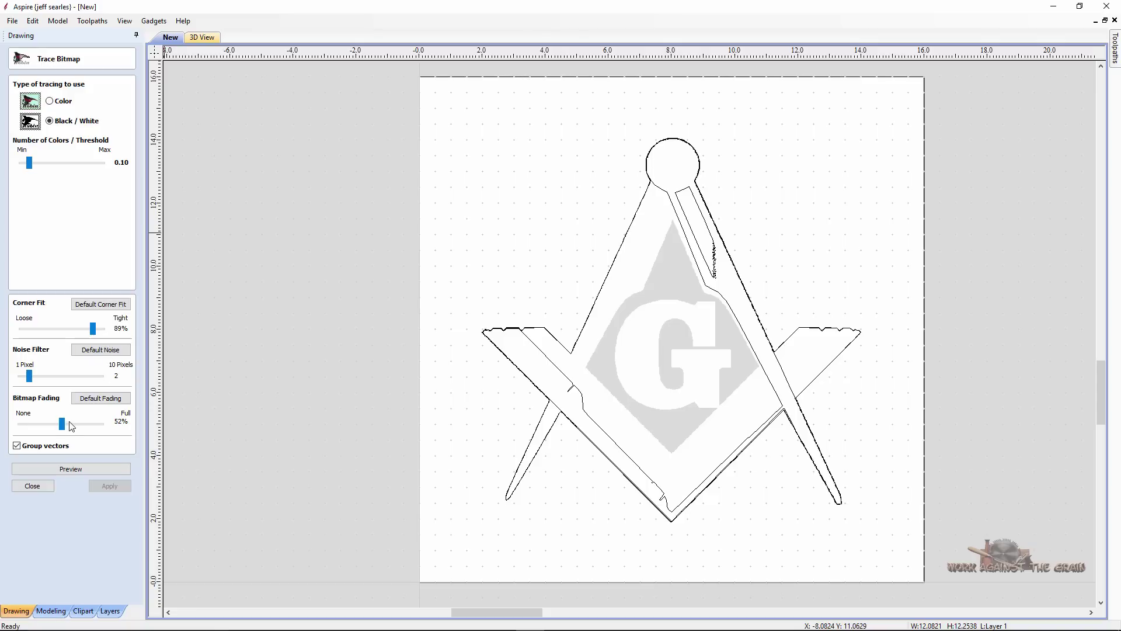
drag(62, 427, 5, 426)
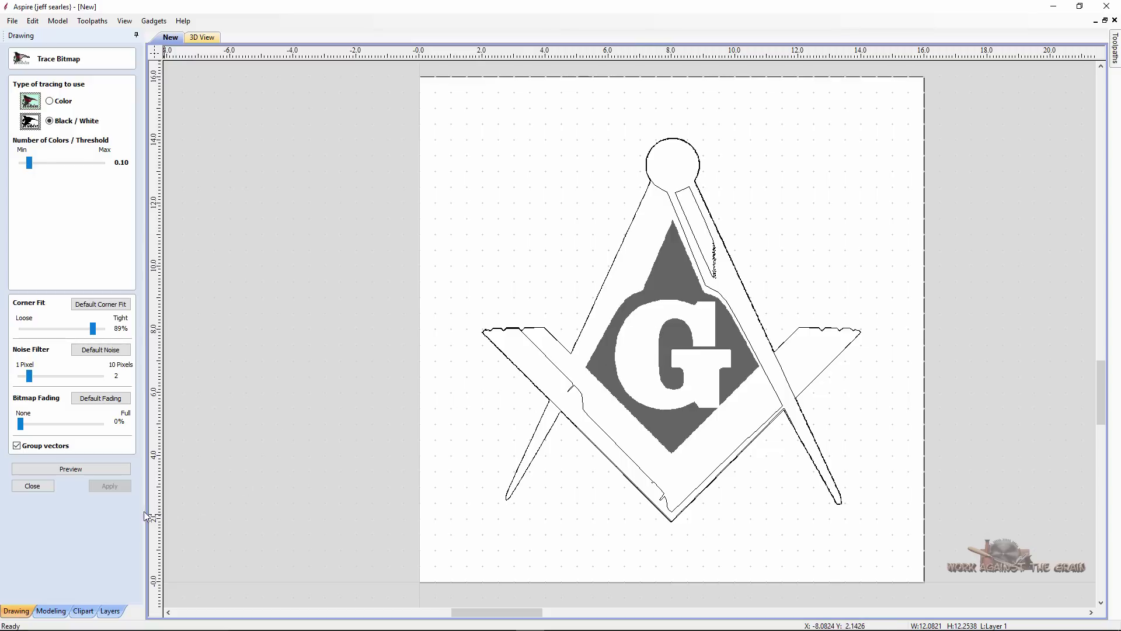
click(107, 470)
click(111, 487)
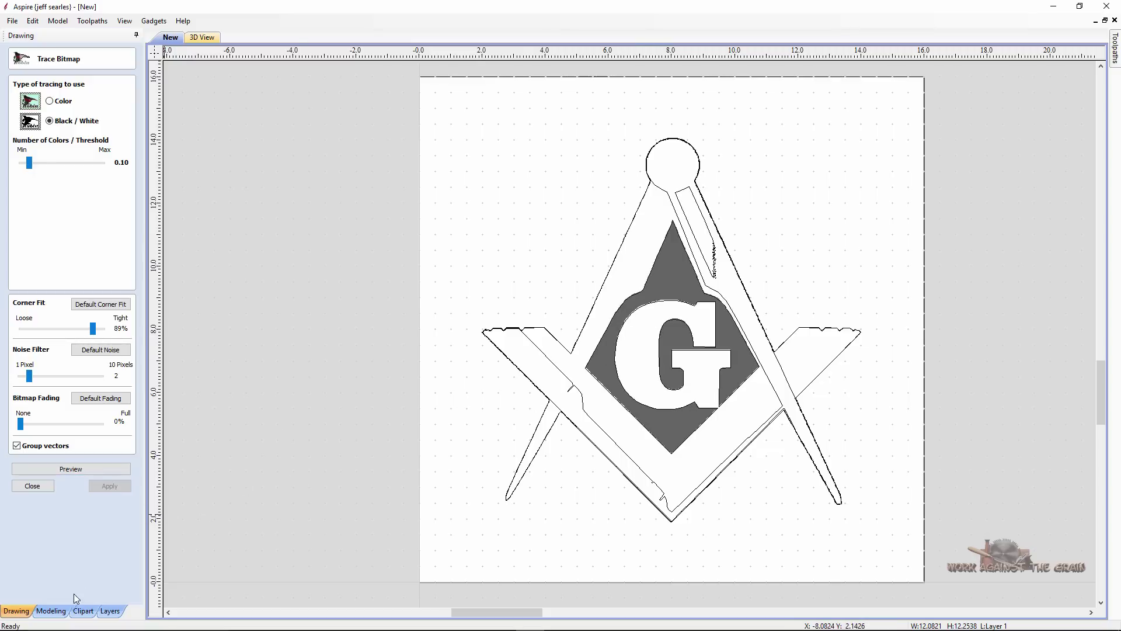
click(28, 489)
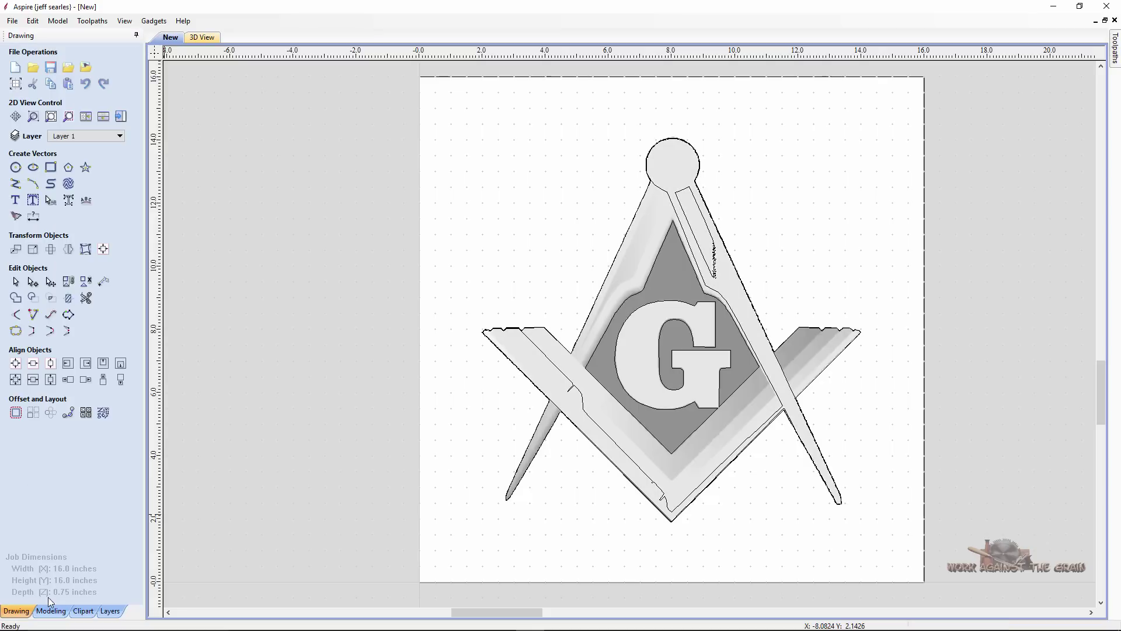
click(50, 611)
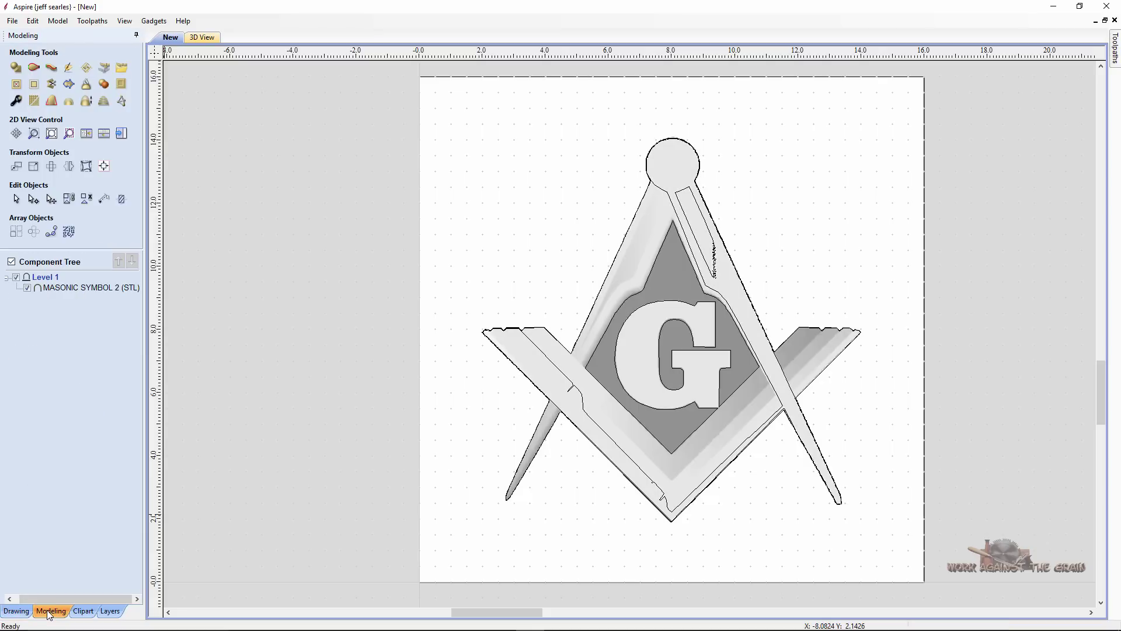
With the relief hidden, select the traced G and diamond outlines, then reshow and select the relief.
click(11, 262)
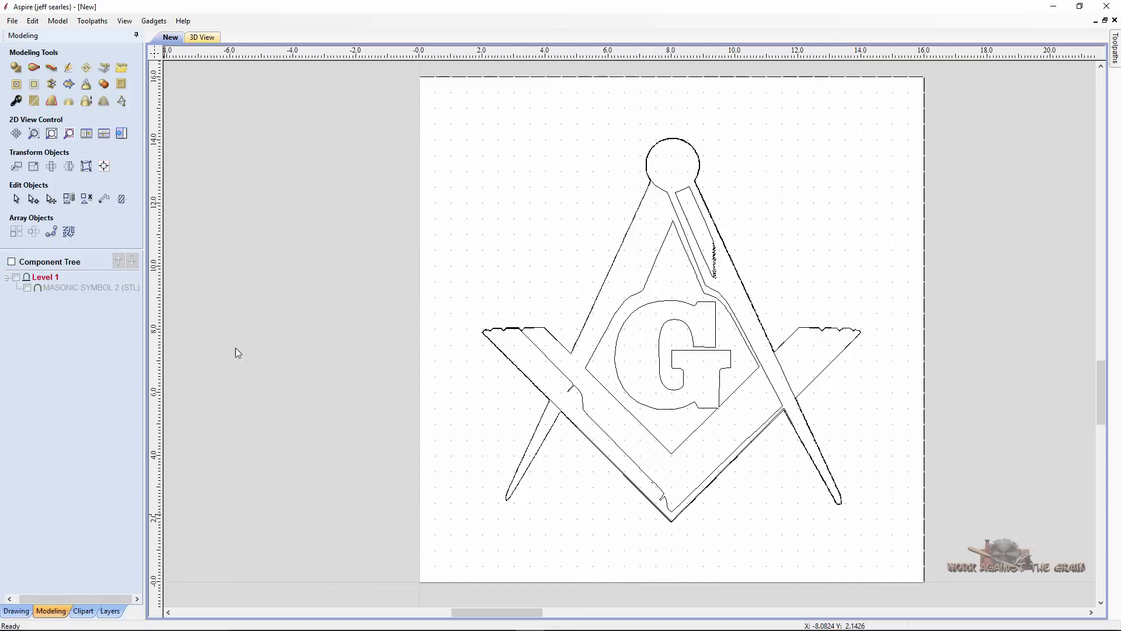
click(684, 378)
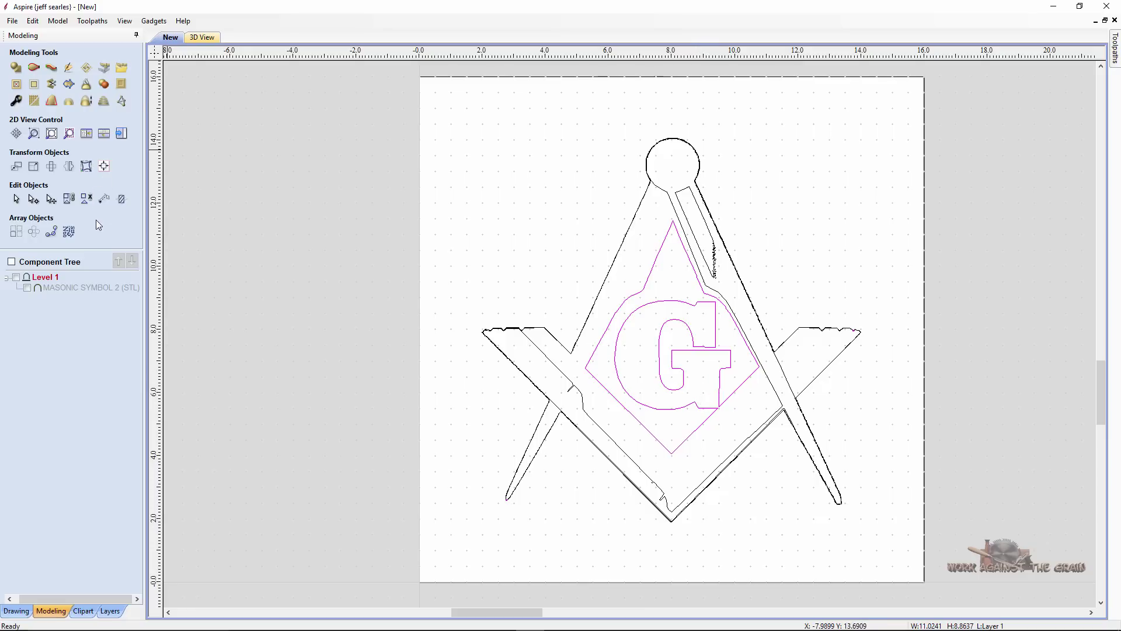
click(11, 261)
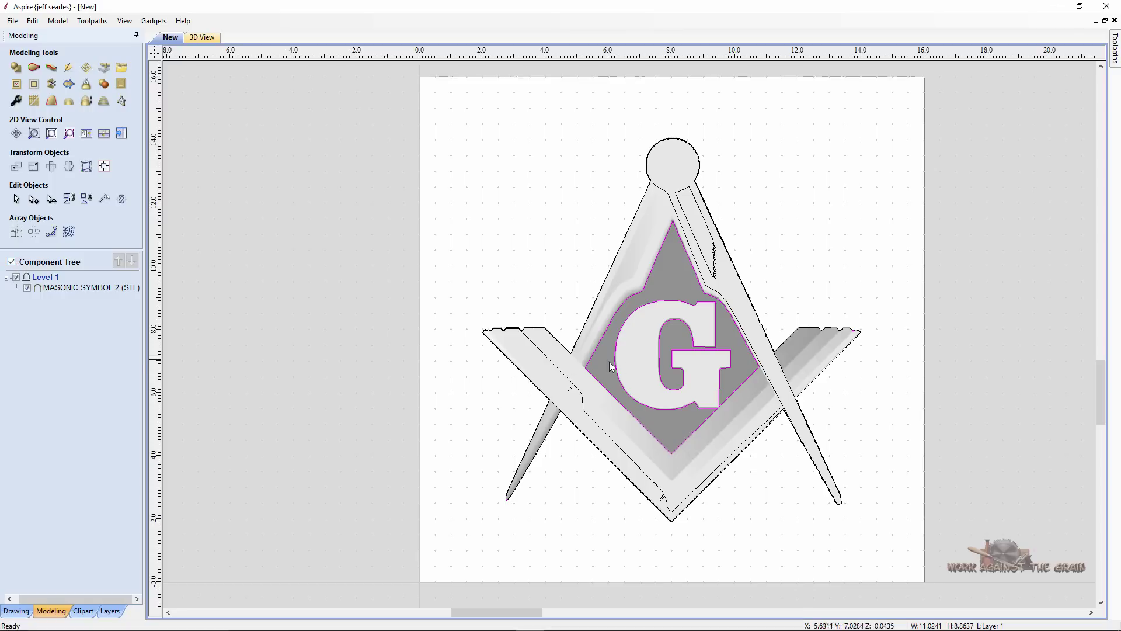
click(675, 279)
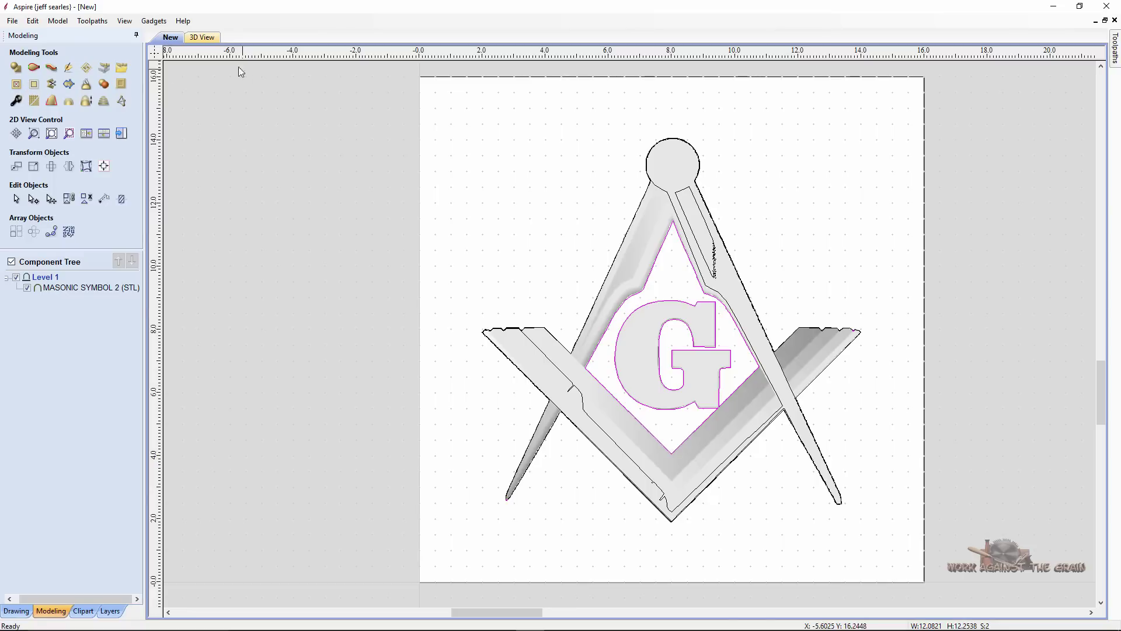
Check the relief in 3D, undo the clearing inside the diamond, and return to 2D.
click(203, 37)
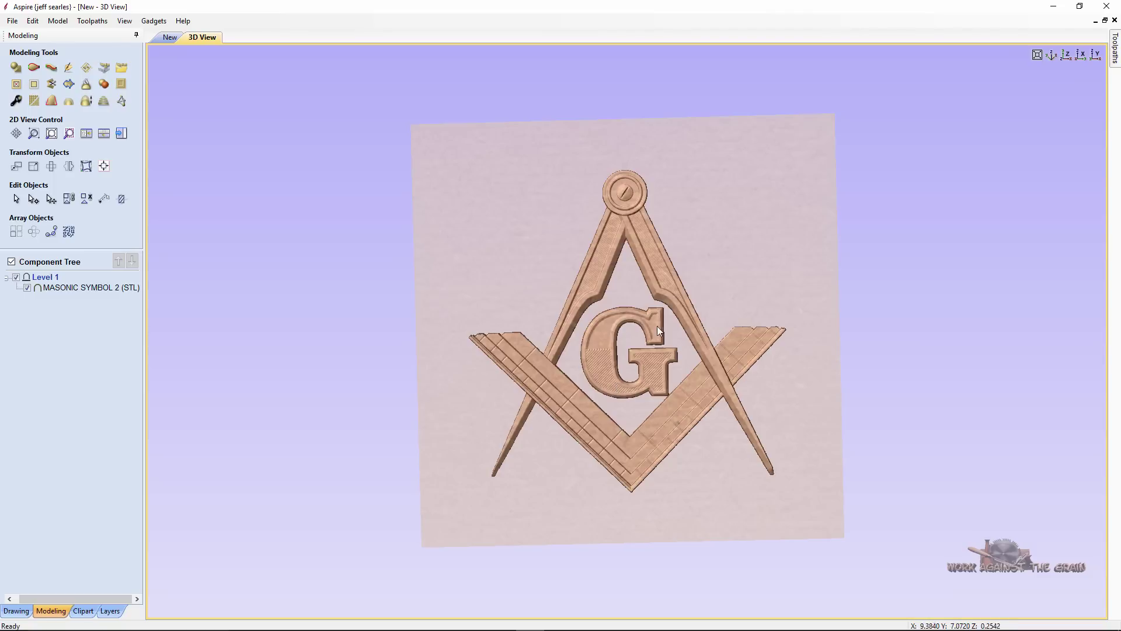
mouse_move(632, 380)
mouse_down()
mouse_move(538, 303)
mouse_move(653, 373)
mouse_up()
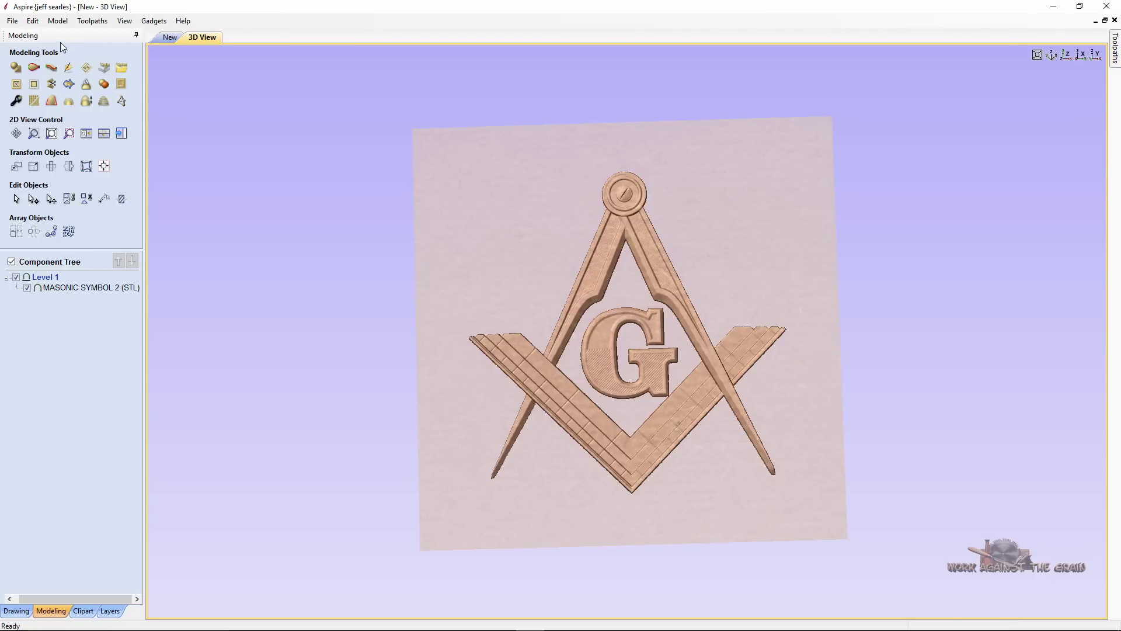
click(32, 21)
click(44, 34)
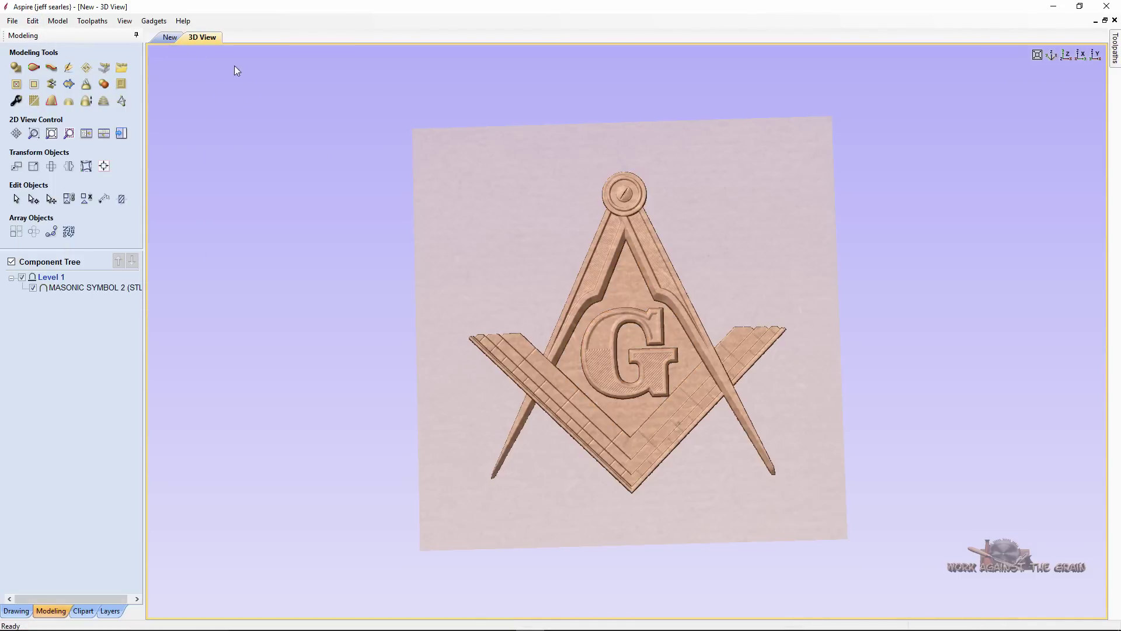
click(166, 38)
click(652, 417)
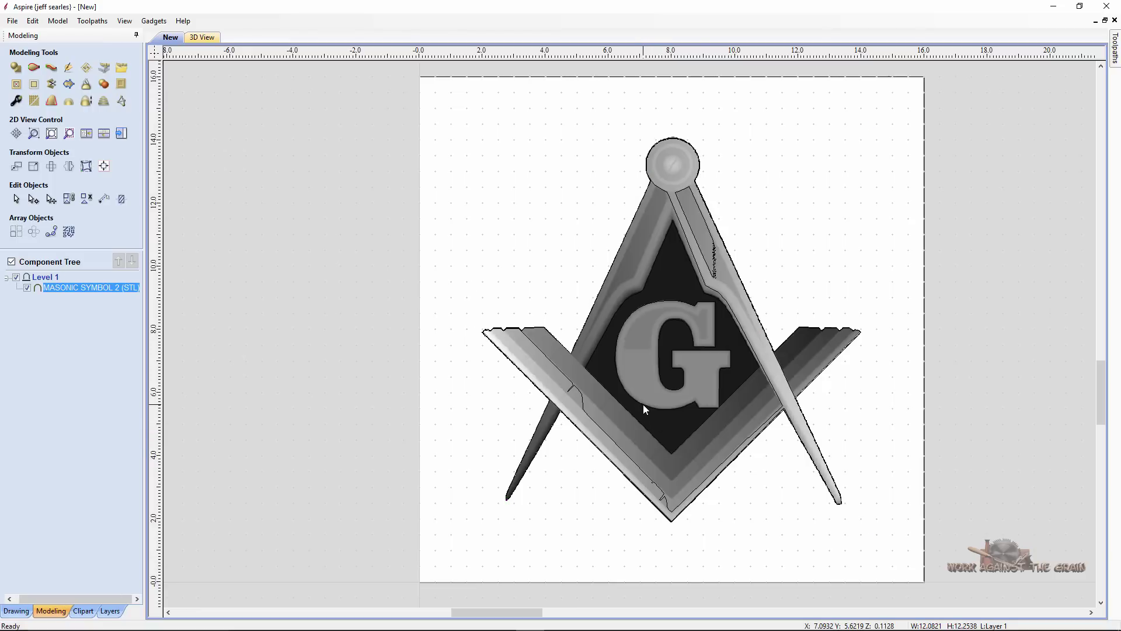
click(643, 404)
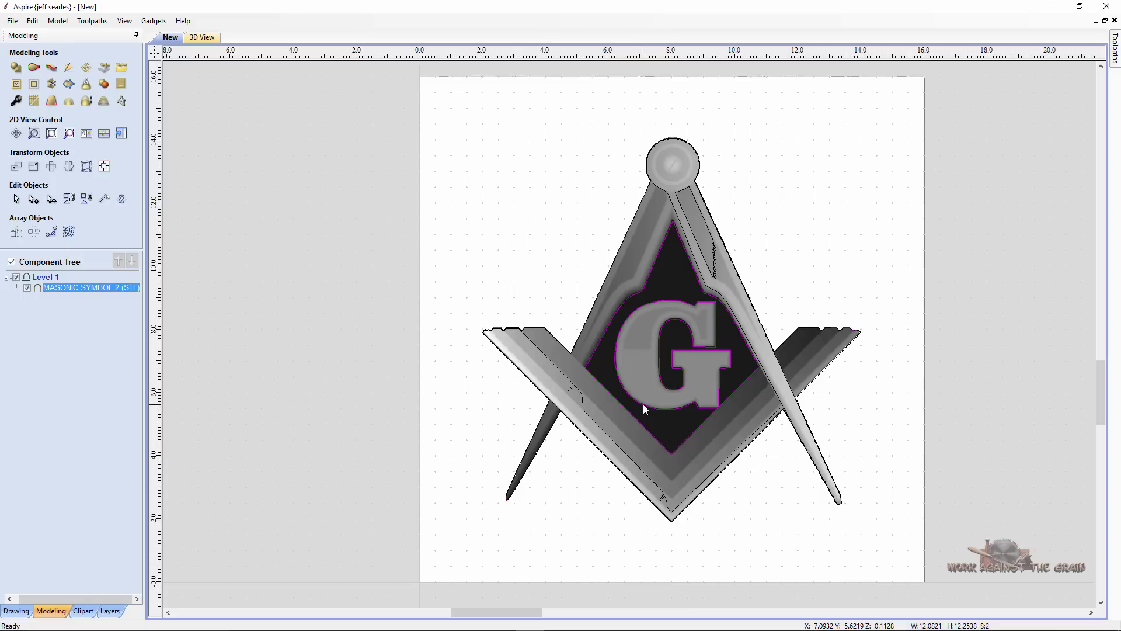
click(33, 88)
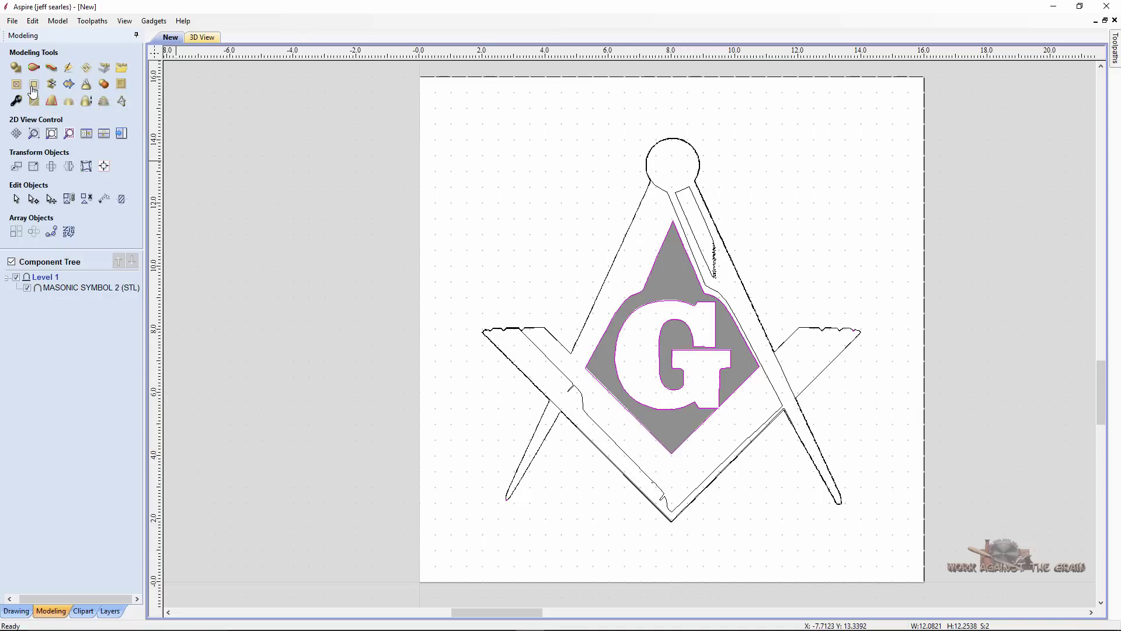
key(F3)
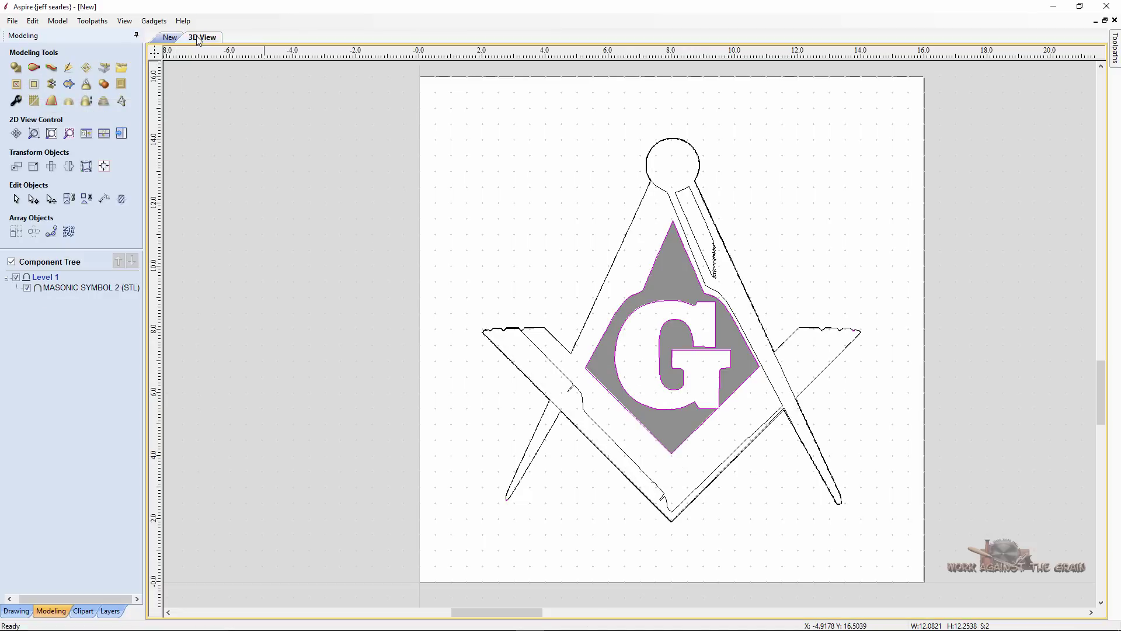
drag(667, 334, 448, 250)
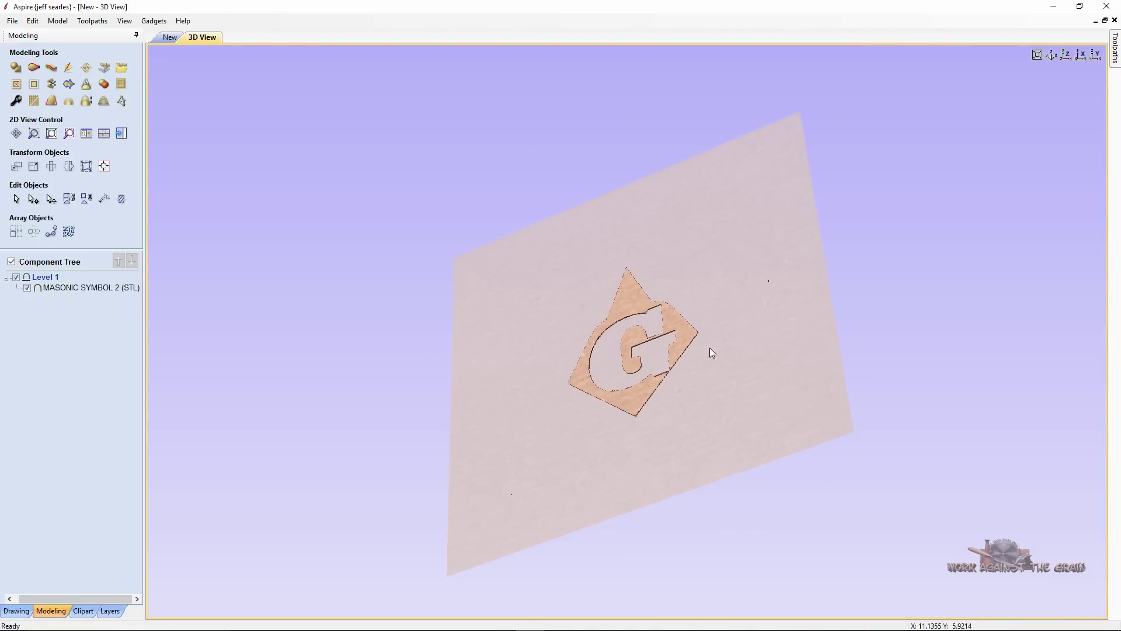
drag(685, 330, 713, 357)
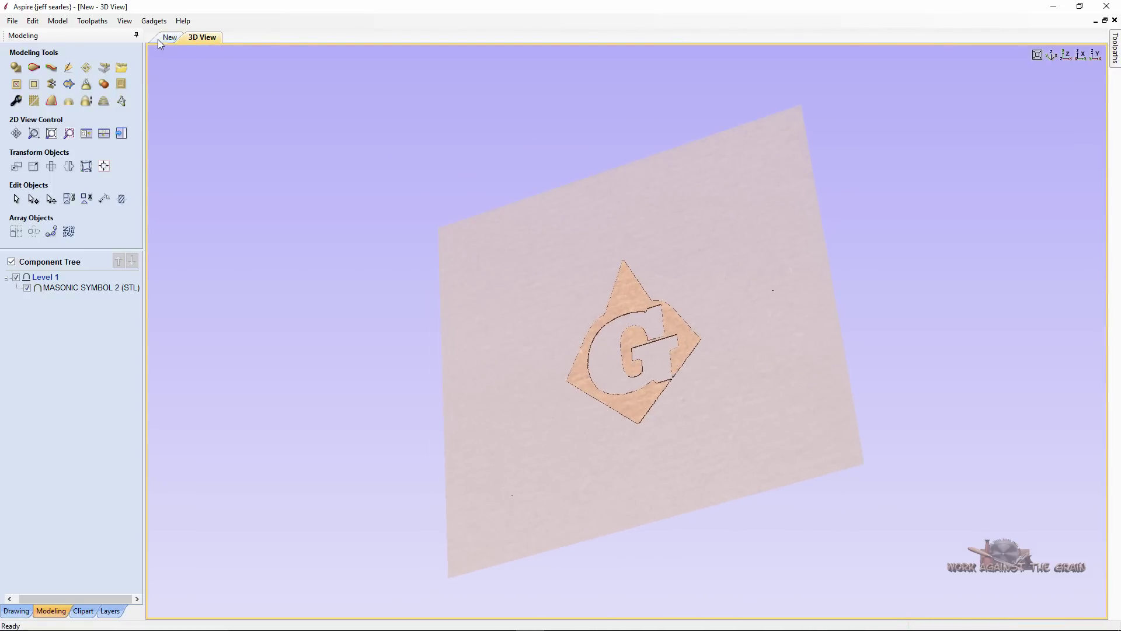
key(F2)
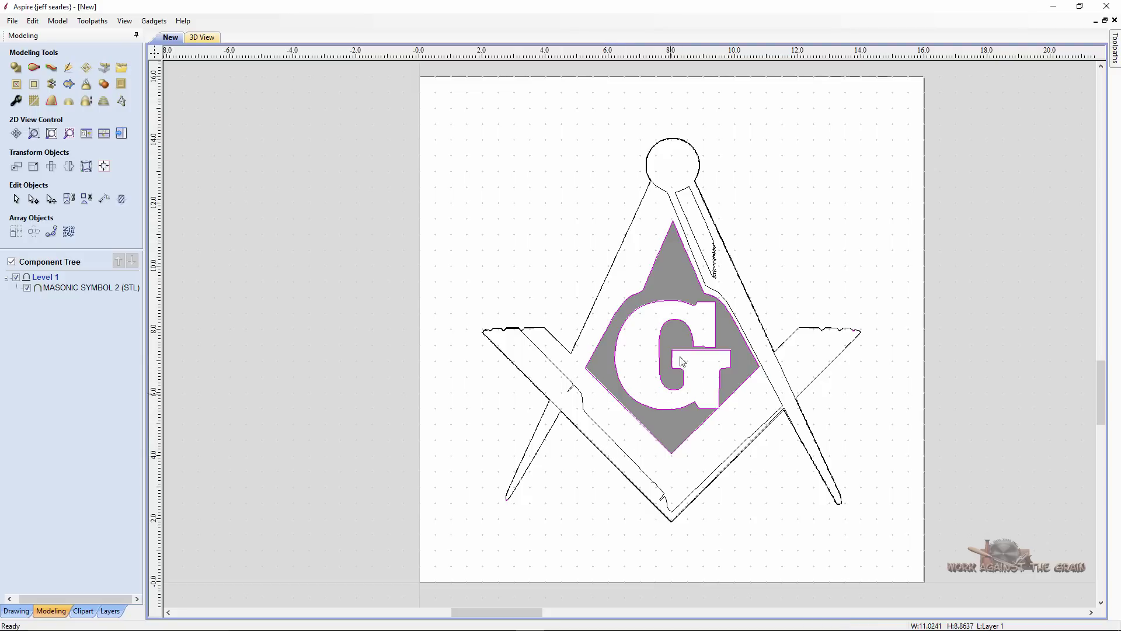
Undo the last relief change and check the full square-and-compass emblem in 3D.
click(33, 20)
click(87, 32)
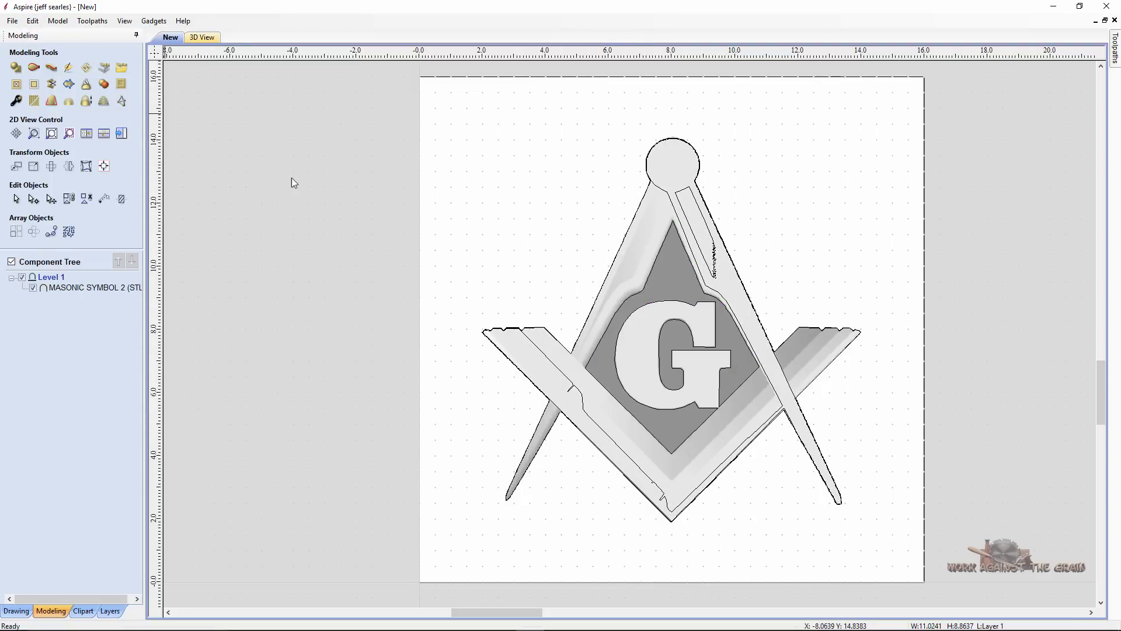
click(201, 37)
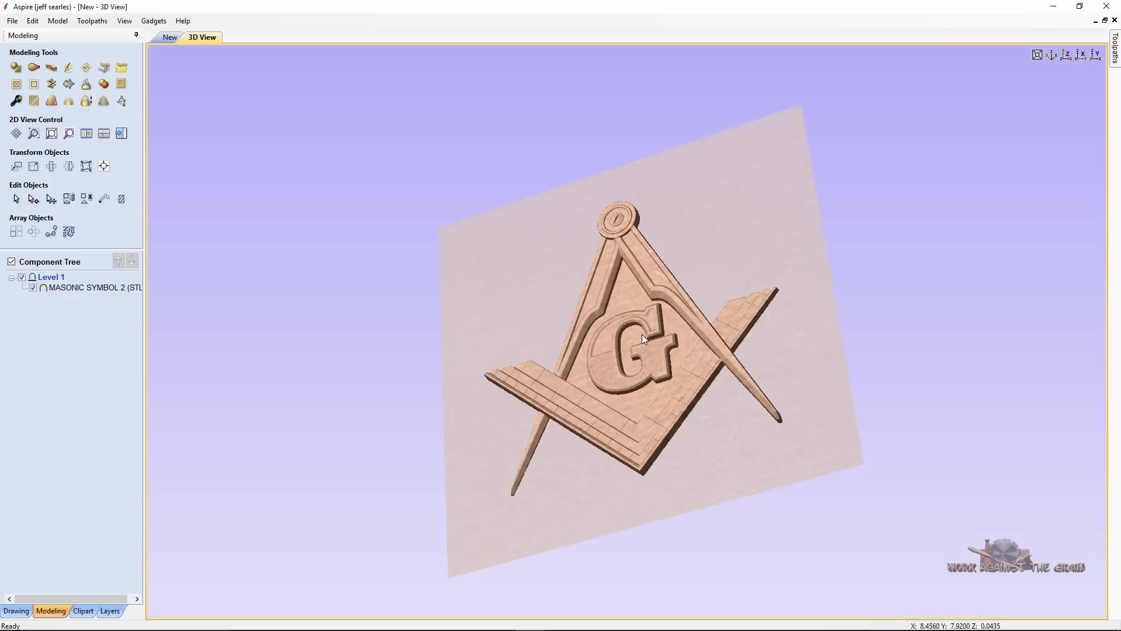
drag(643, 334, 622, 426)
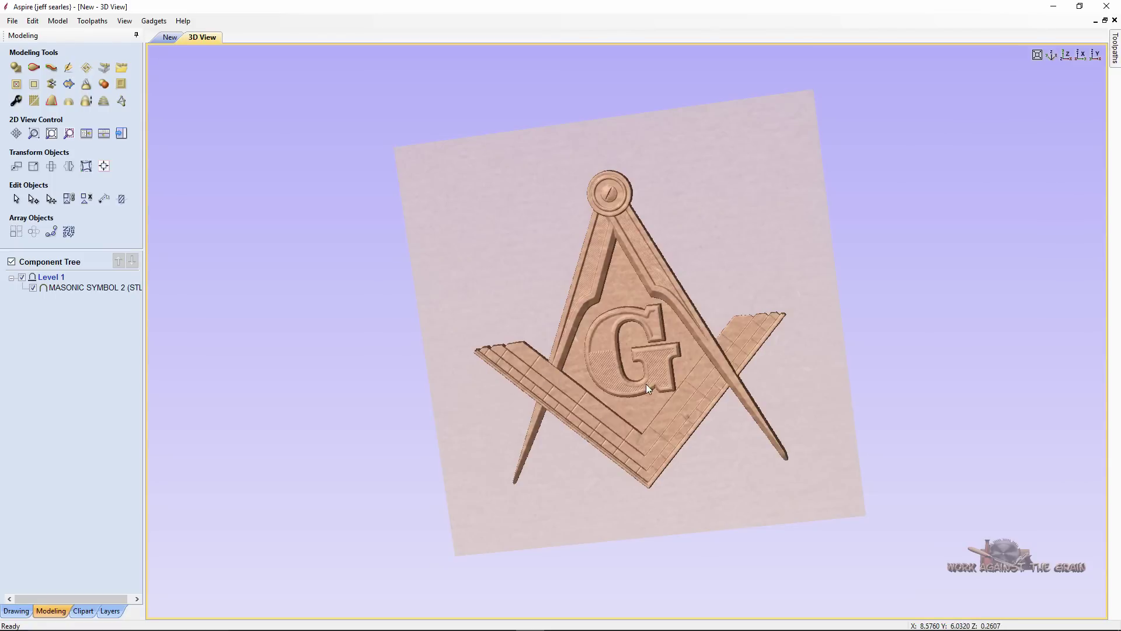
drag(547, 213, 649, 198)
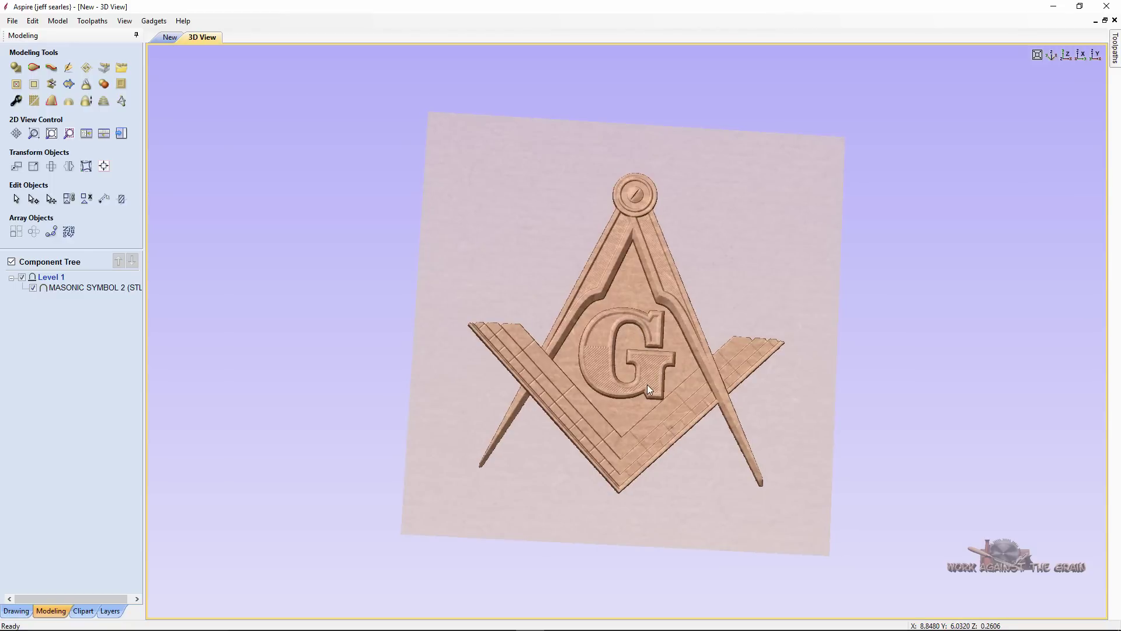
click(183, 41)
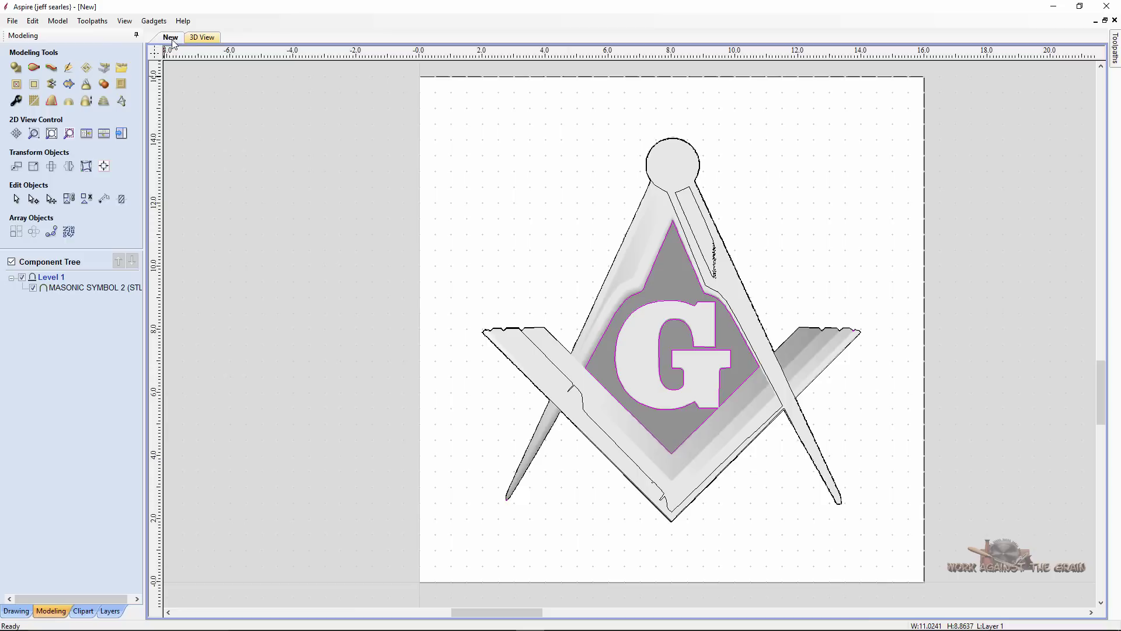
Hide the relief components and delete all of the emblem's old outline vectors.
scroll(563, 289, right, 5)
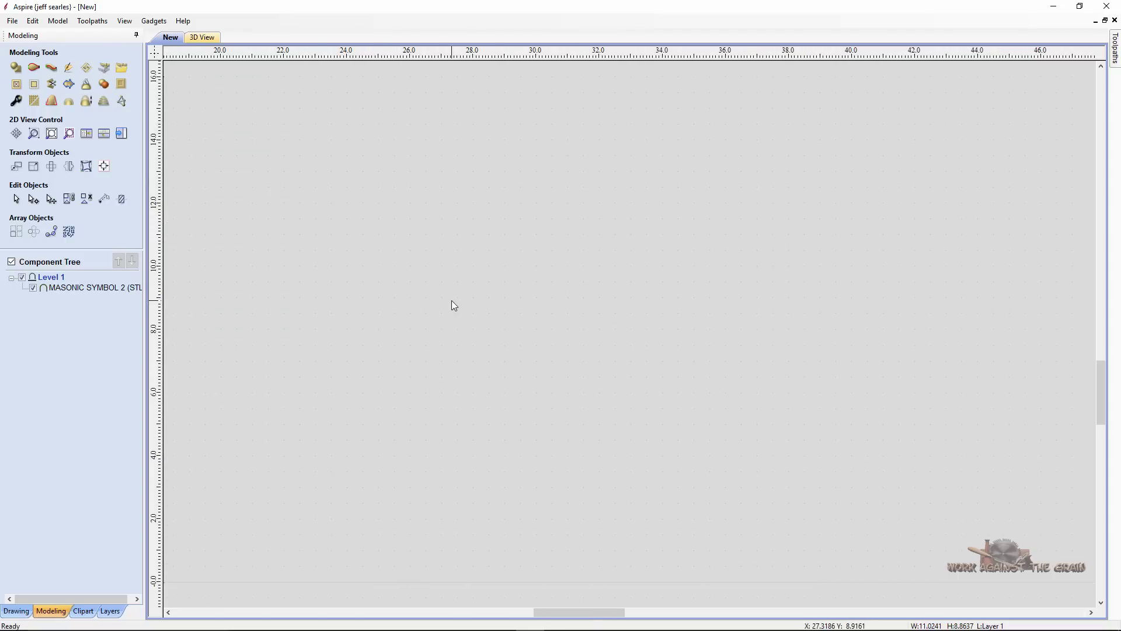
scroll(454, 304, left, 5)
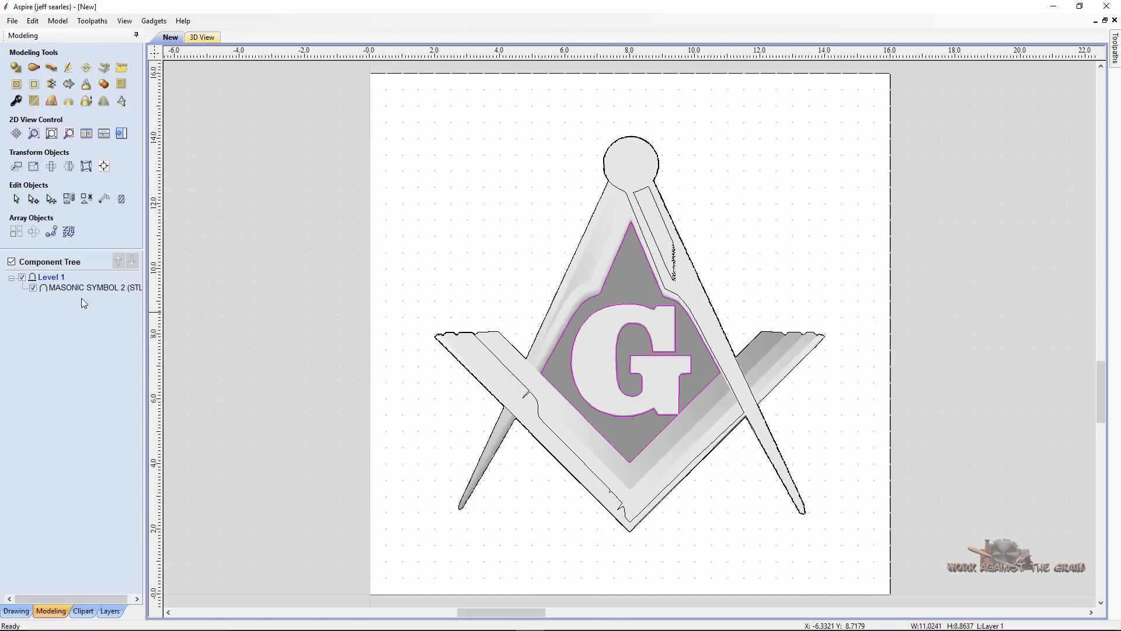
click(11, 263)
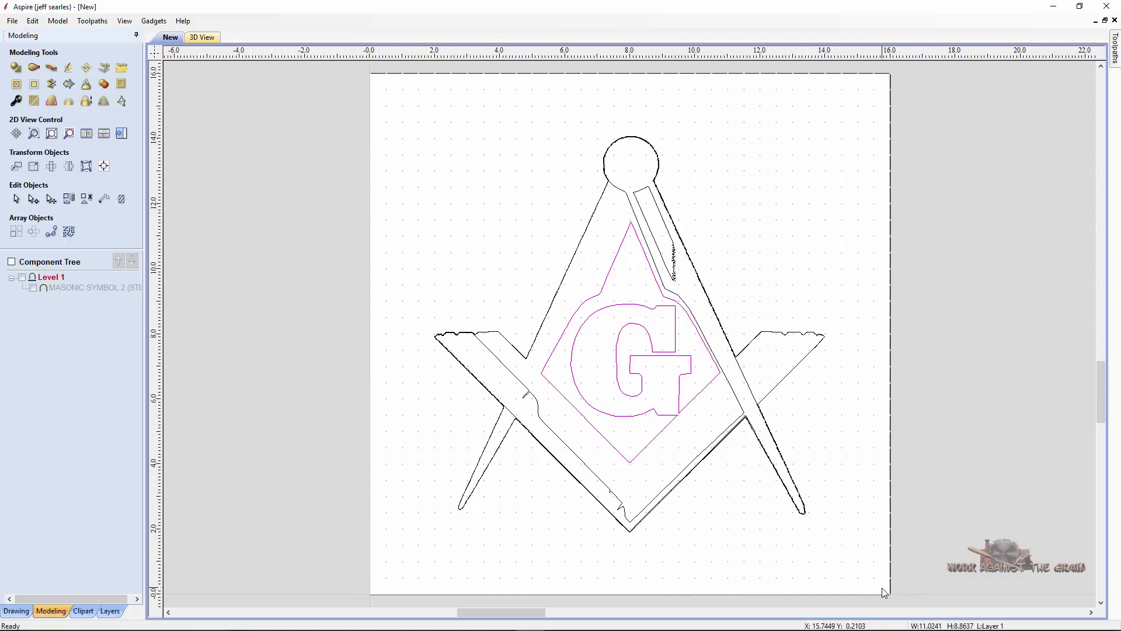
drag(884, 592, 350, 122)
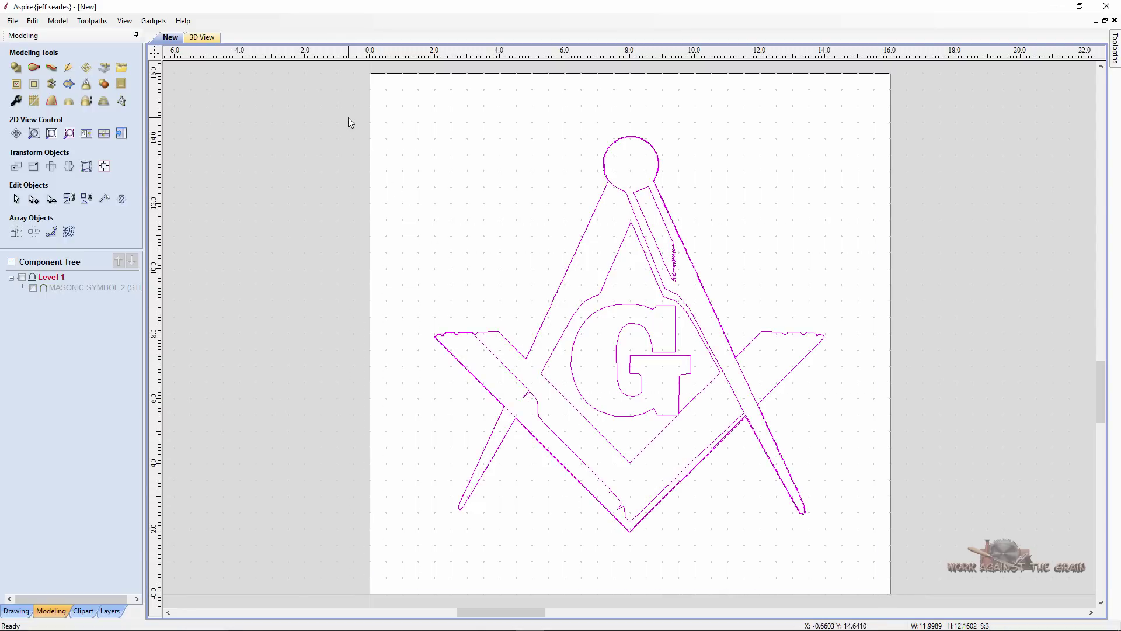
key(Delete)
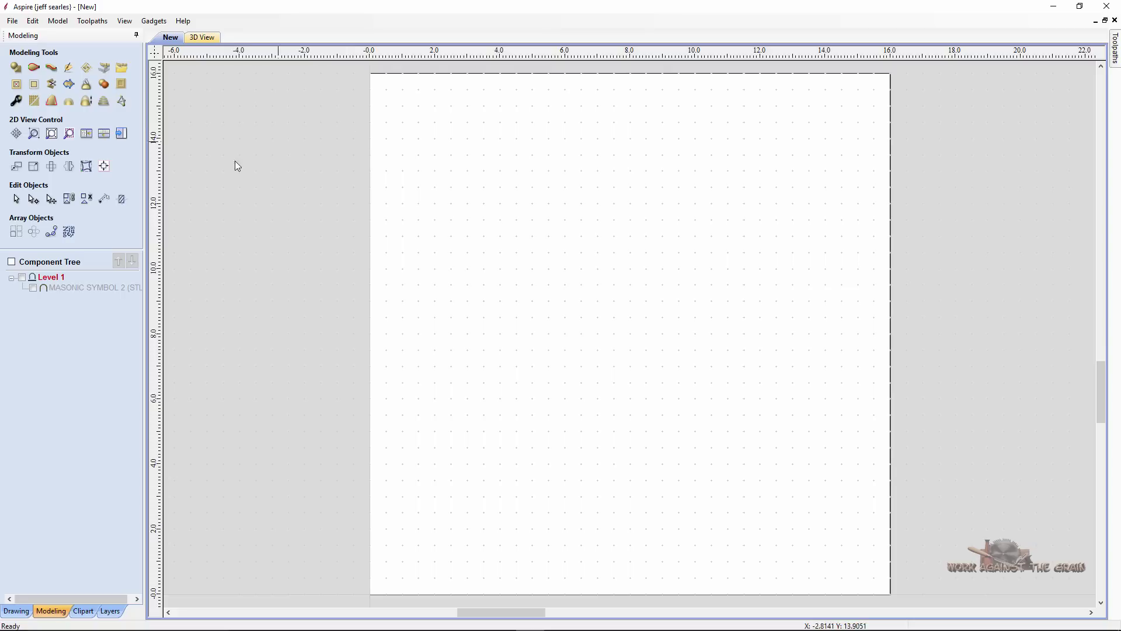
Select the MASONIC SYMBOL 2 component and trace a vector boundary around it, checking the result.
click(12, 262)
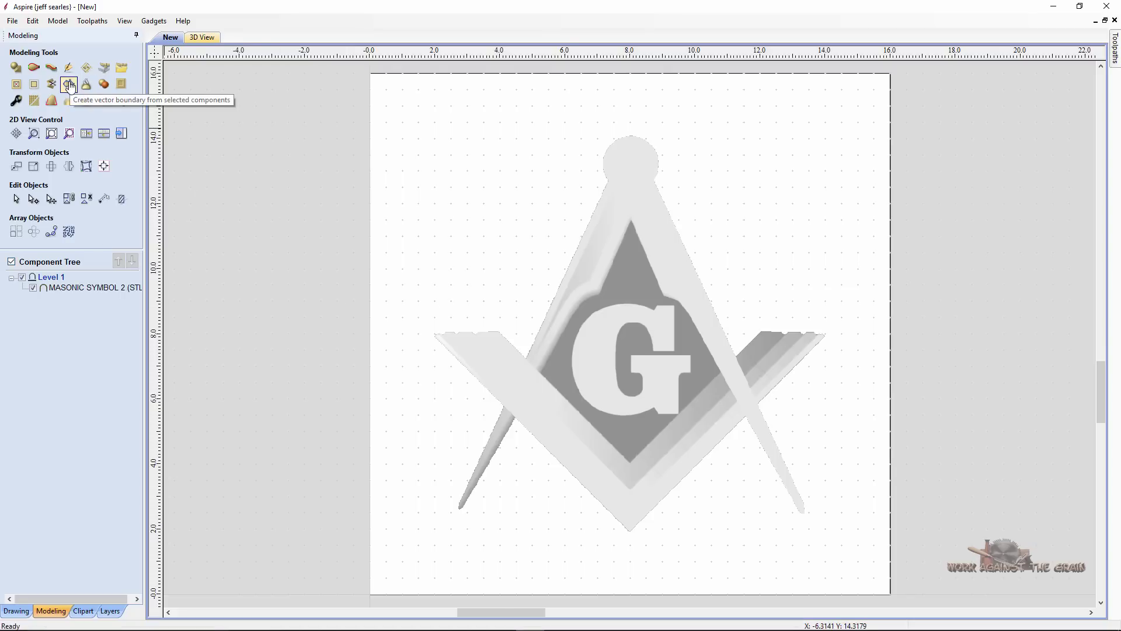
click(70, 85)
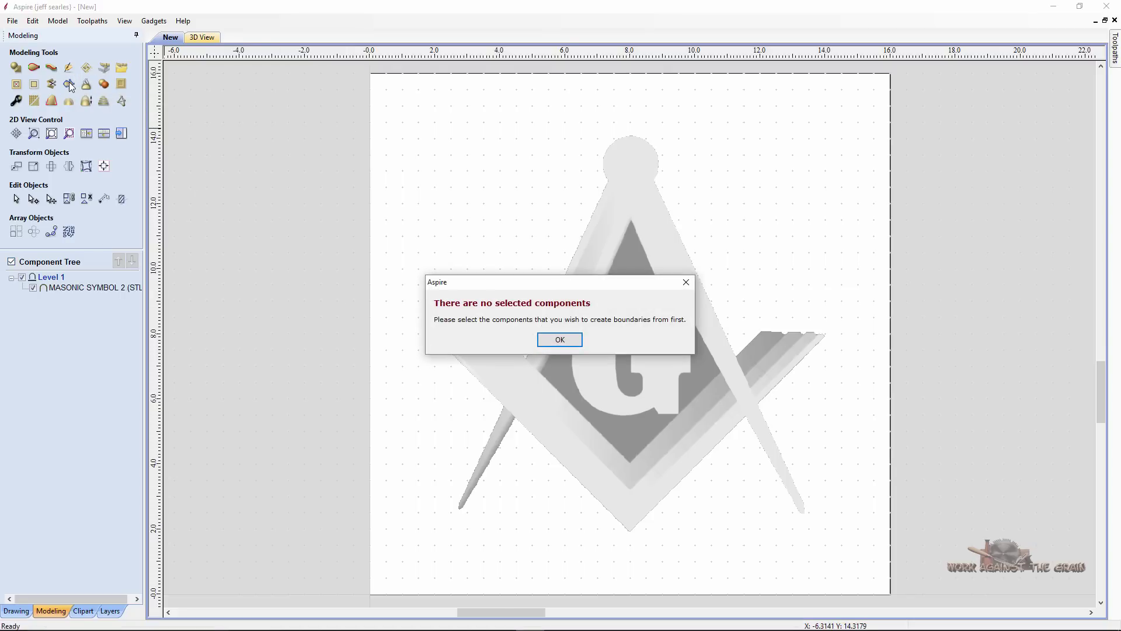
click(562, 344)
click(555, 341)
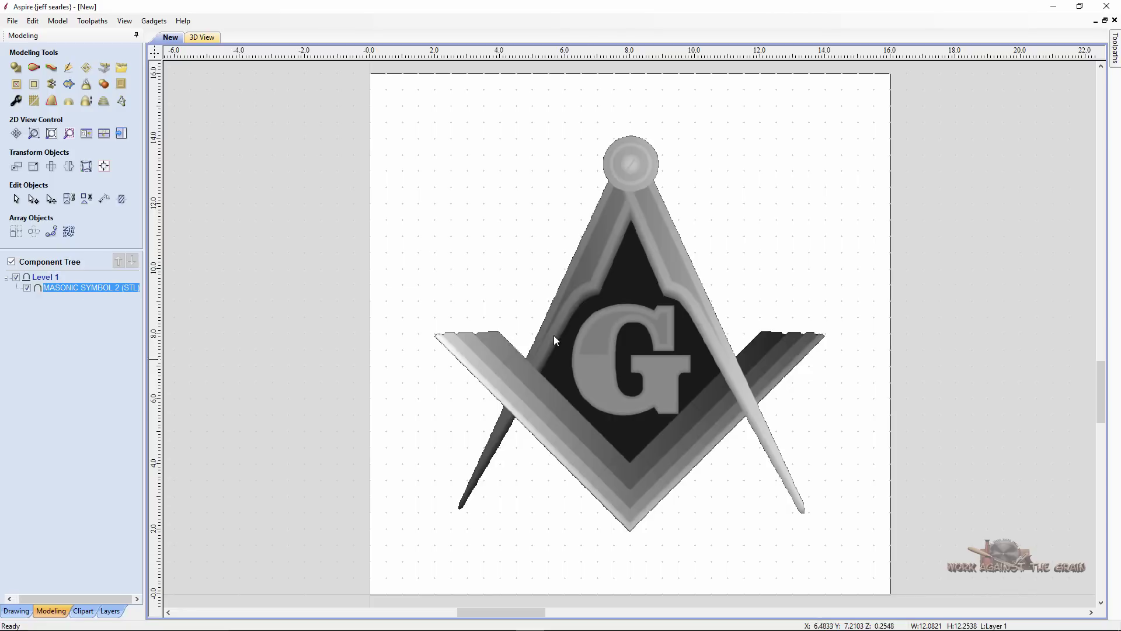
click(70, 85)
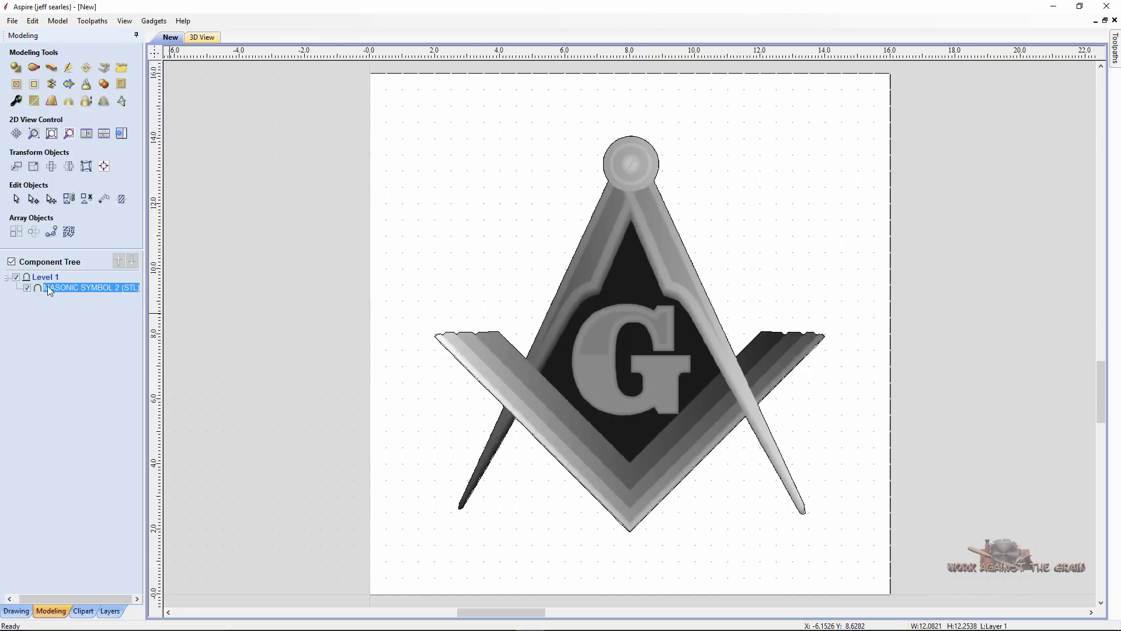
click(11, 262)
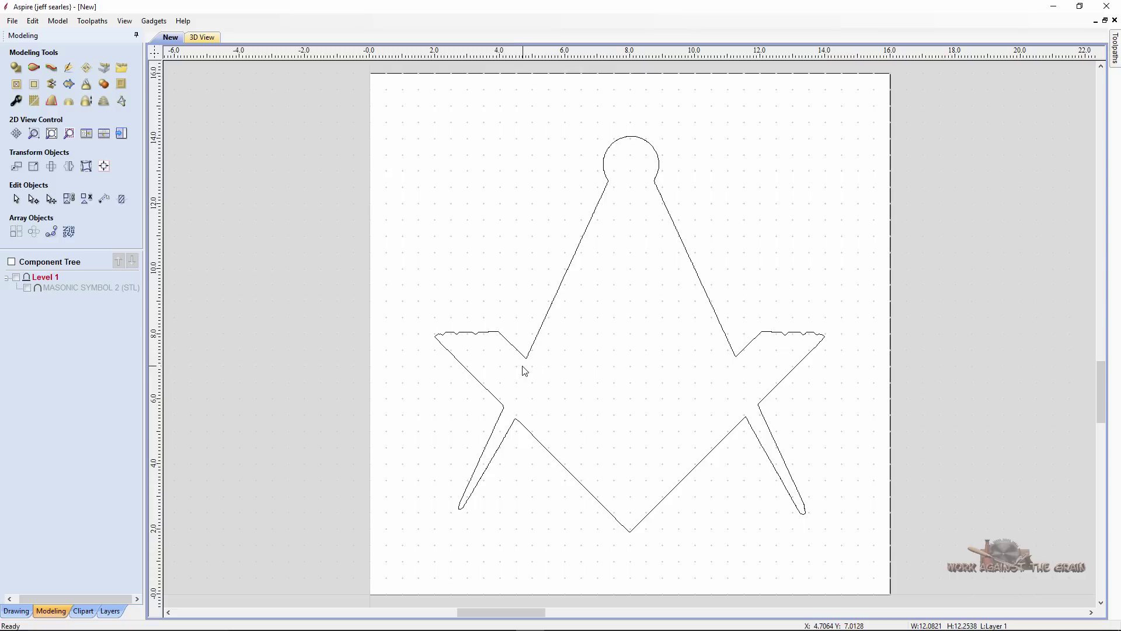
click(11, 262)
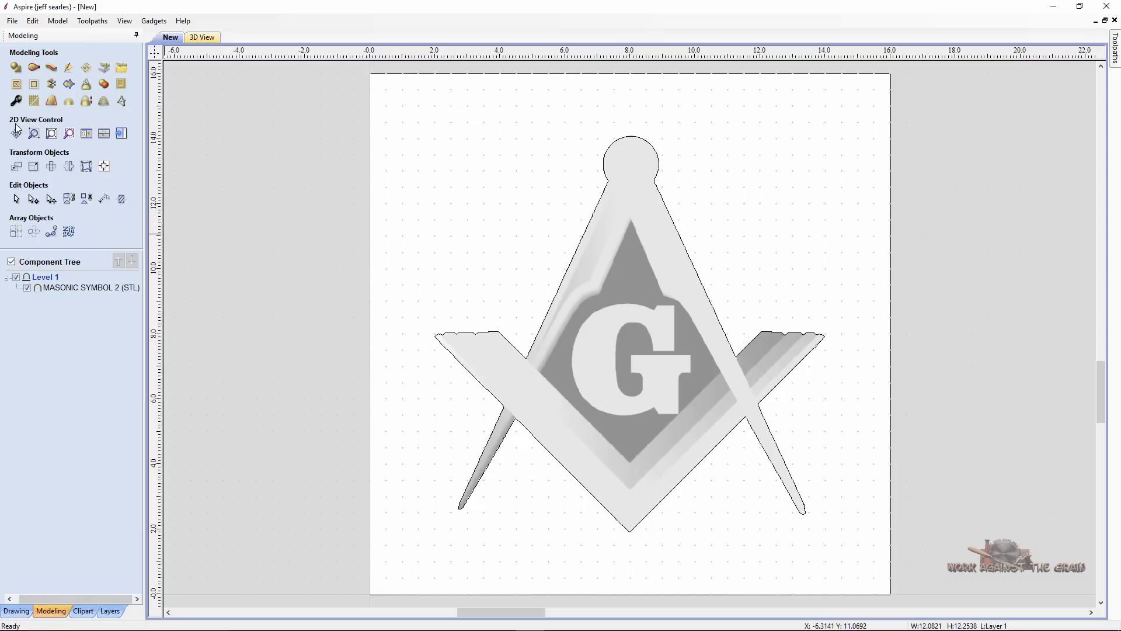
Draw a line from the square's left inner edge to its inner corner, then return to Modeling Tools.
click(17, 611)
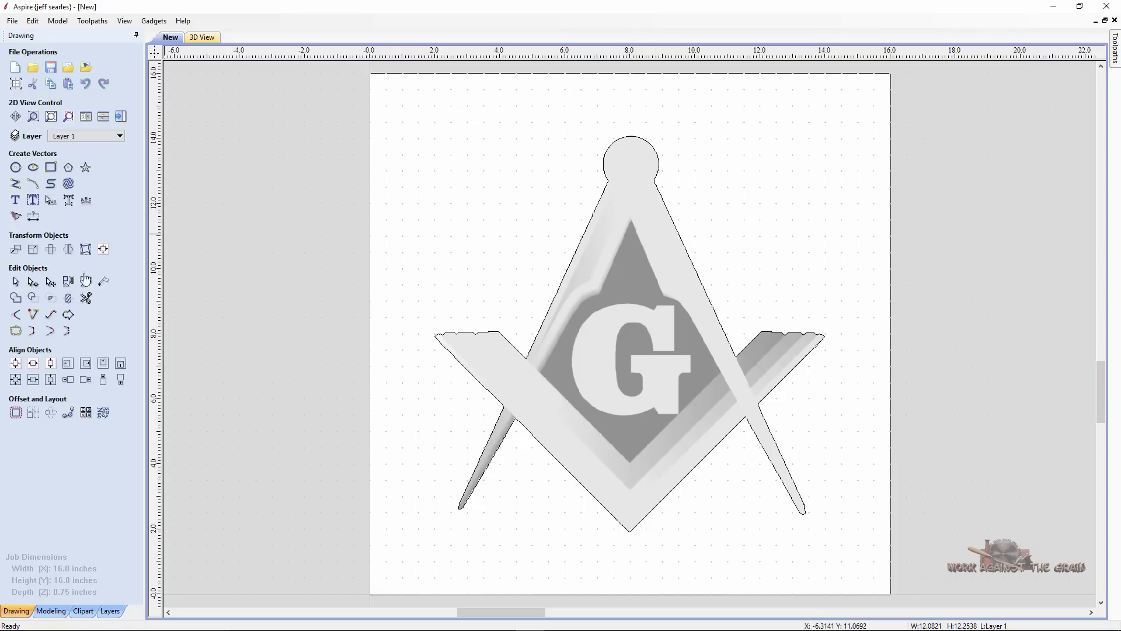
click(15, 185)
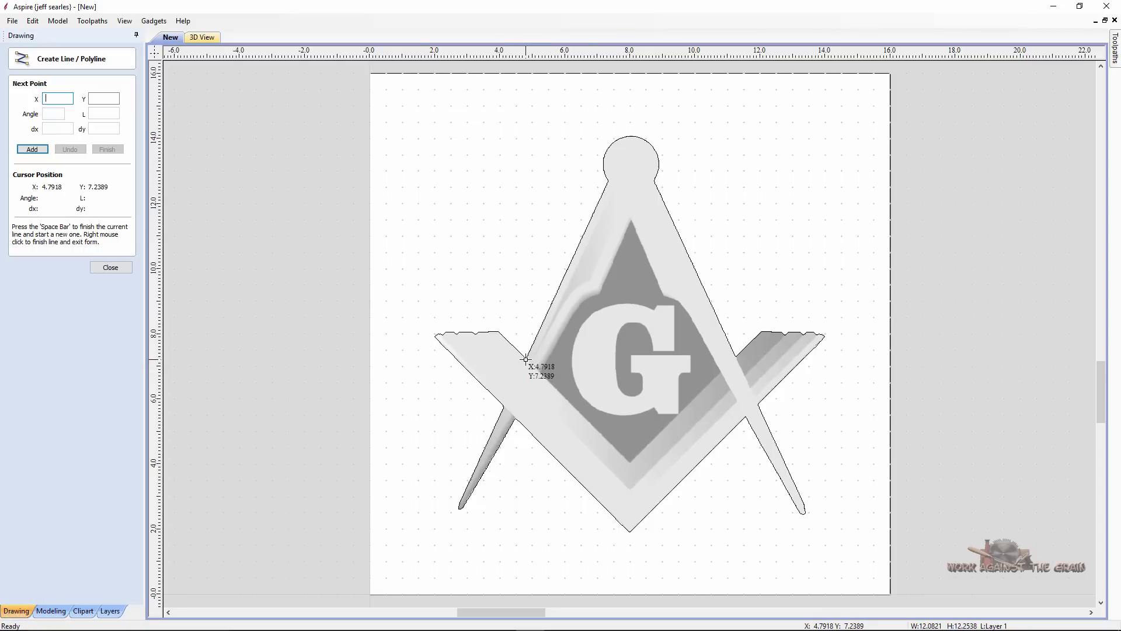
click(526, 359)
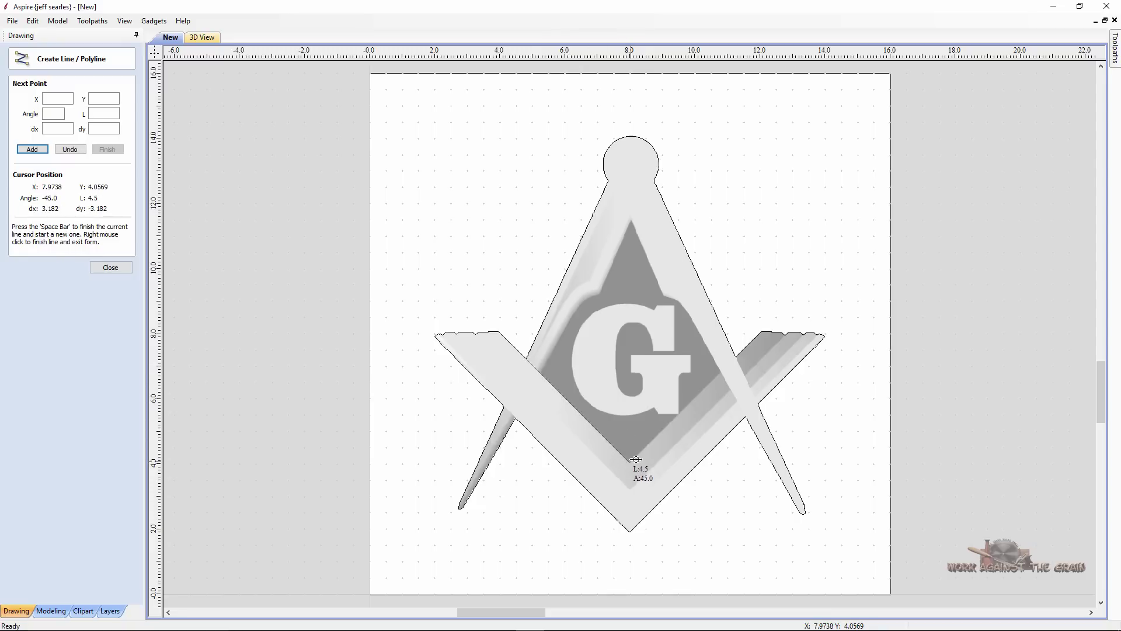
click(636, 459)
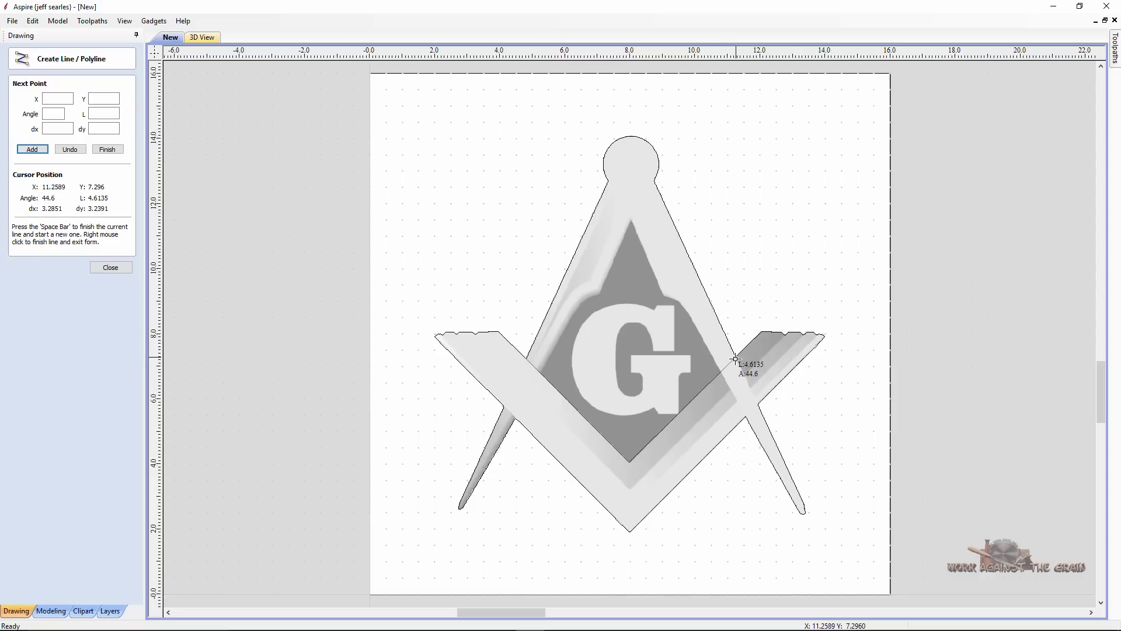
click(115, 152)
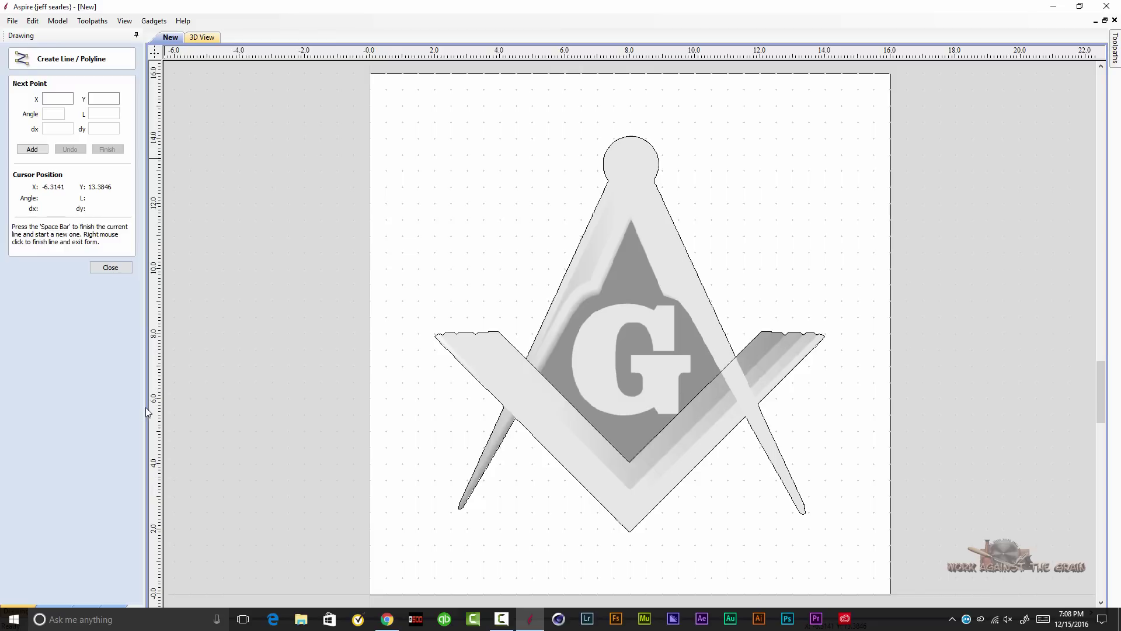
click(110, 267)
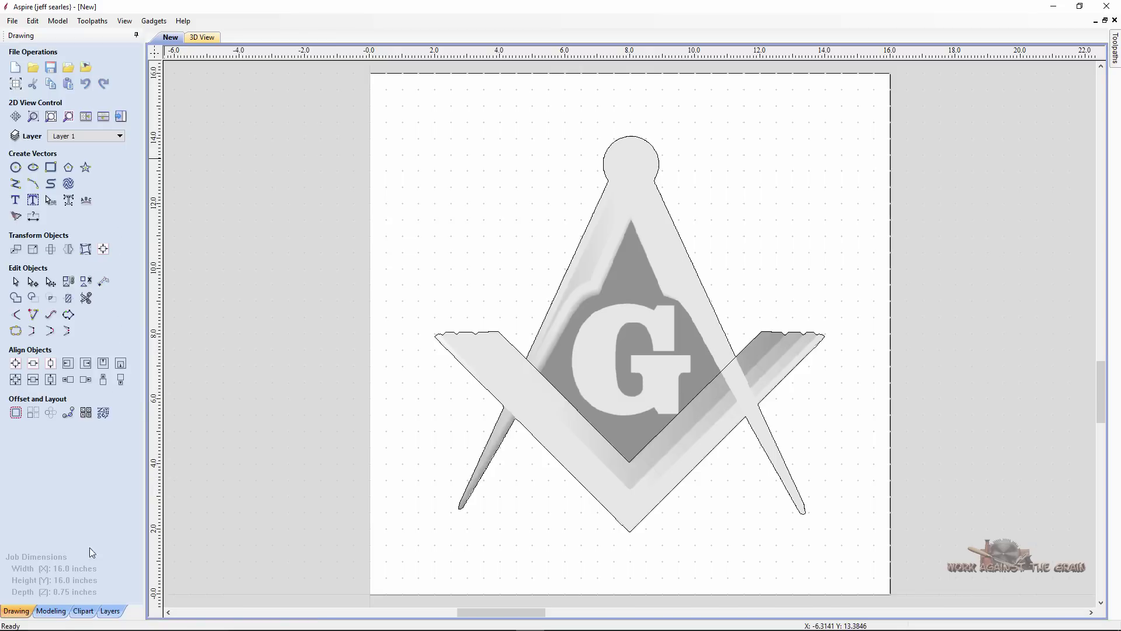
click(53, 611)
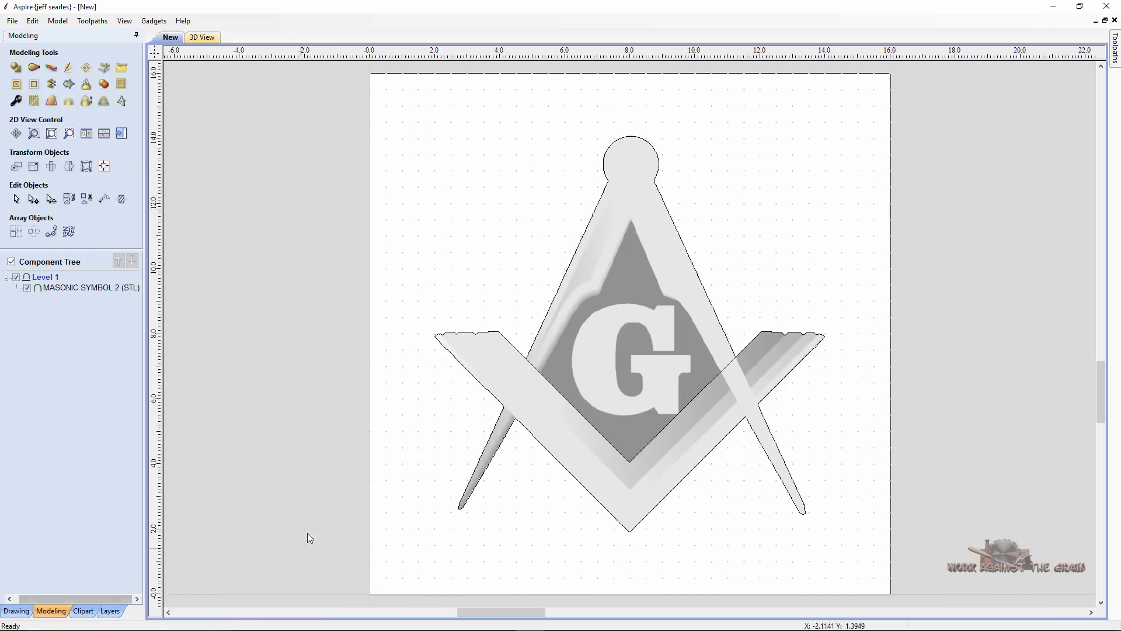
Hide the relief, node-edit the symbol's outer outline, and set its start point at the square's left inner edge.
click(11, 262)
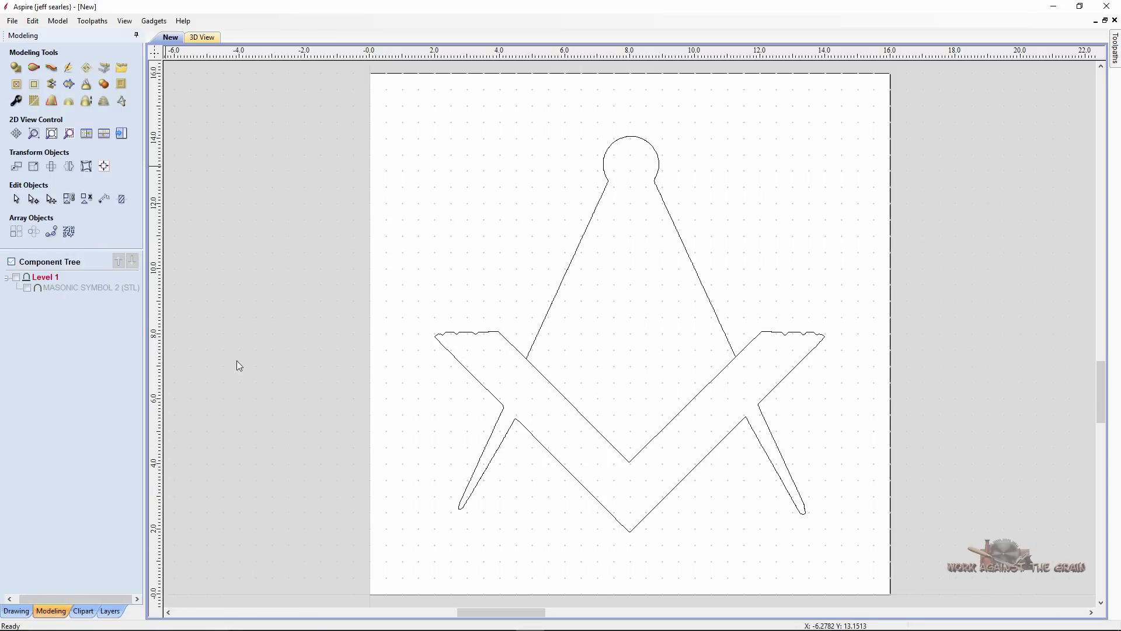
click(616, 451)
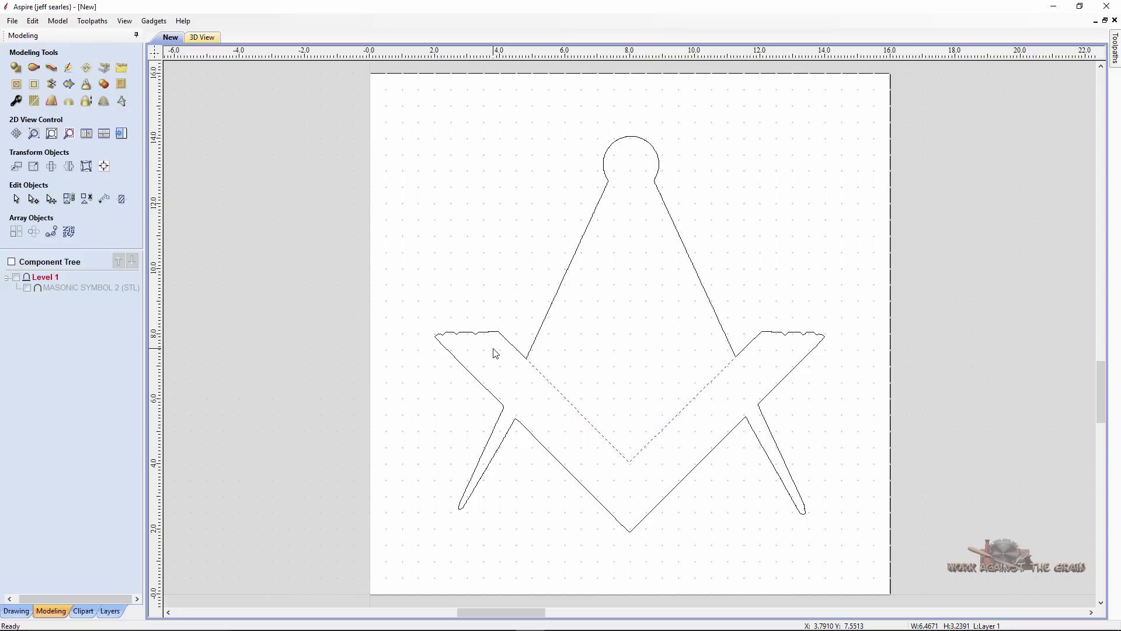
click(537, 348)
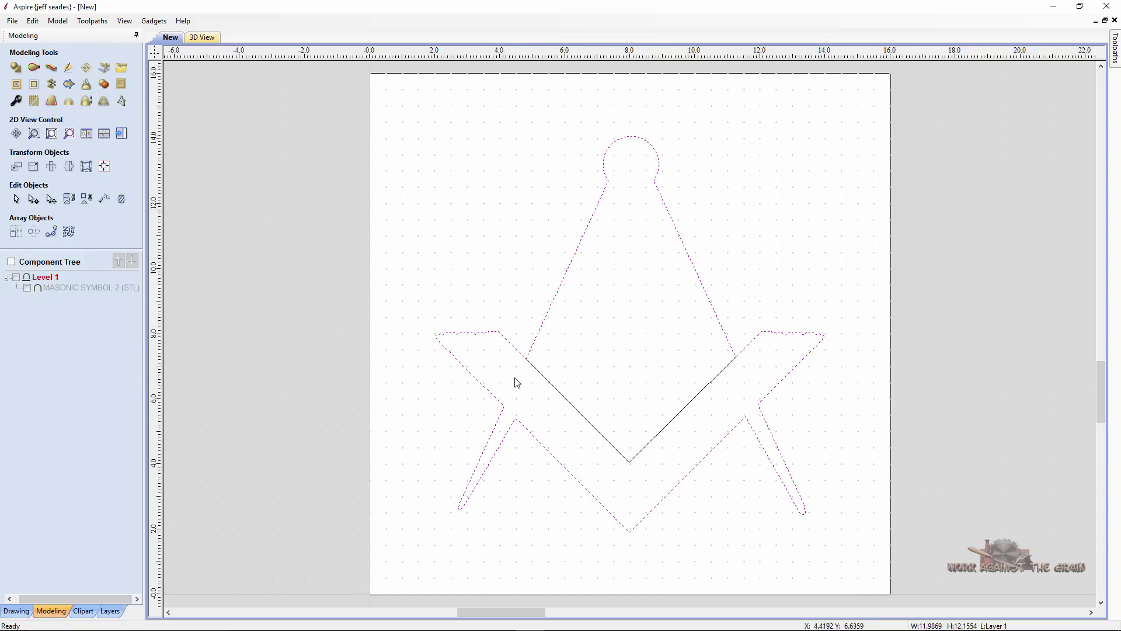
double_click(739, 424)
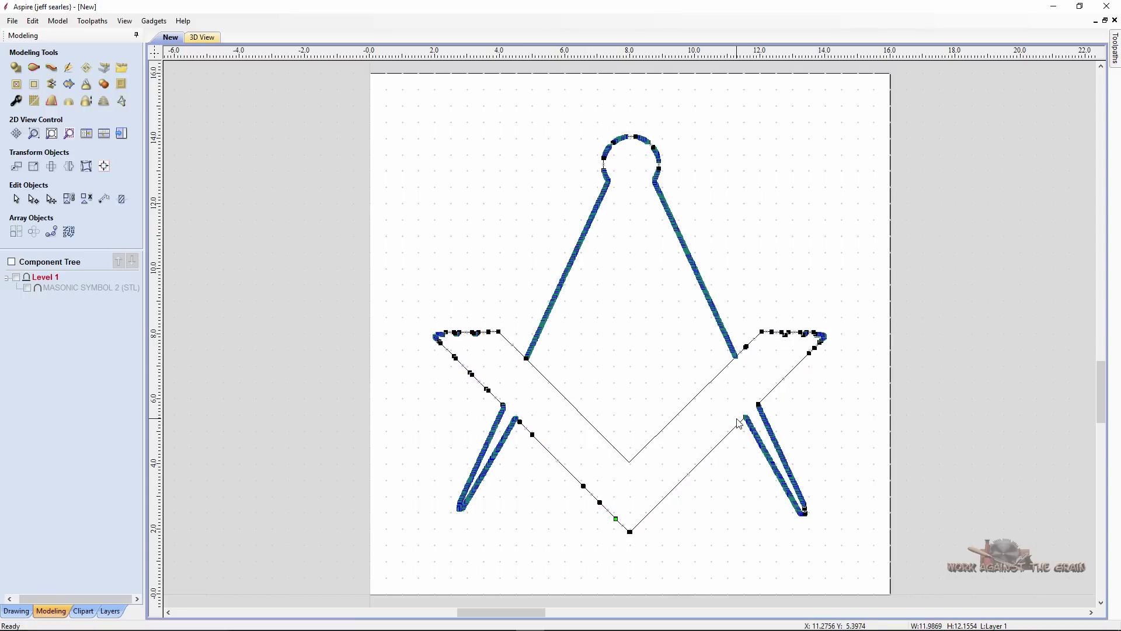
right_click(526, 359)
click(561, 420)
Cut the outline at the junction node where the compass meets the square.
scroll(502, 405, up, 5)
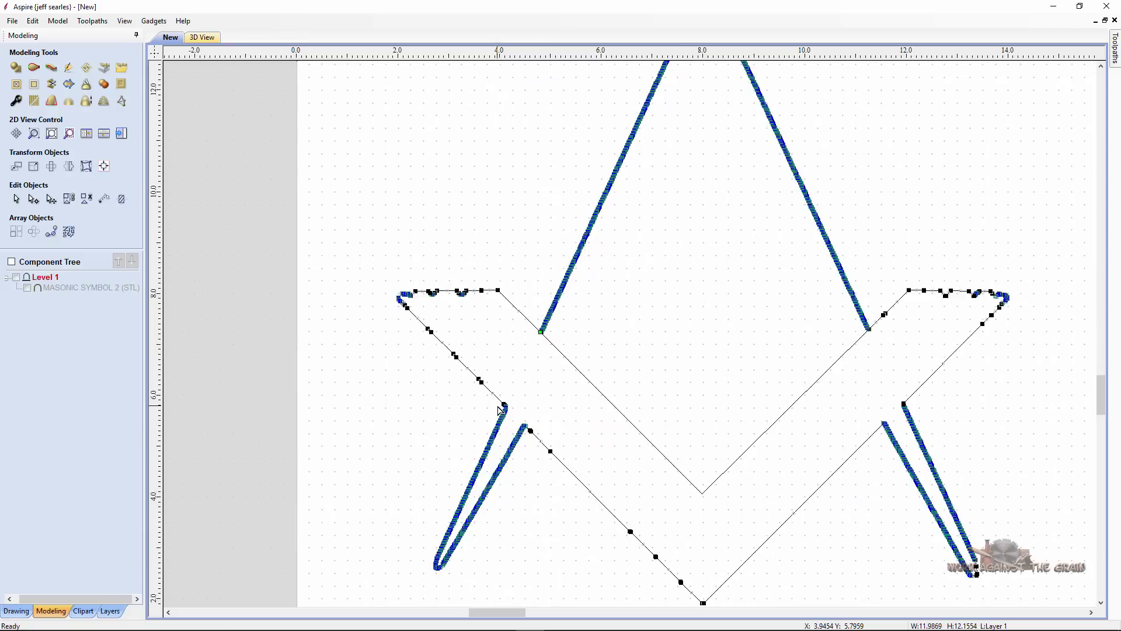
scroll(505, 414, up, 1)
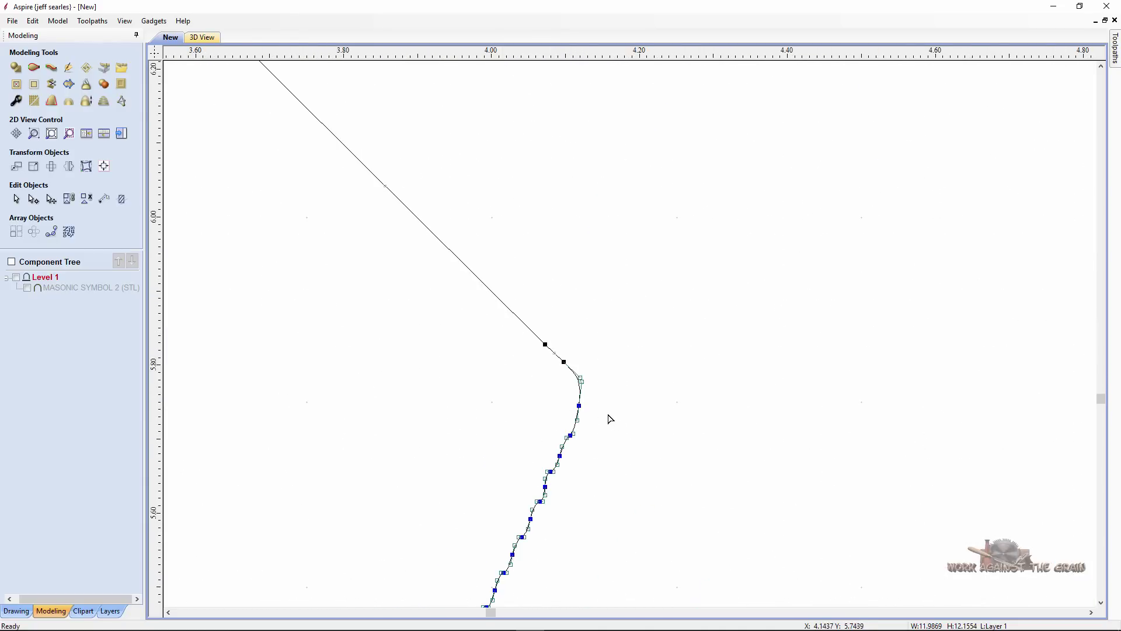
scroll(592, 430, down, 4)
scroll(592, 430, down, 1)
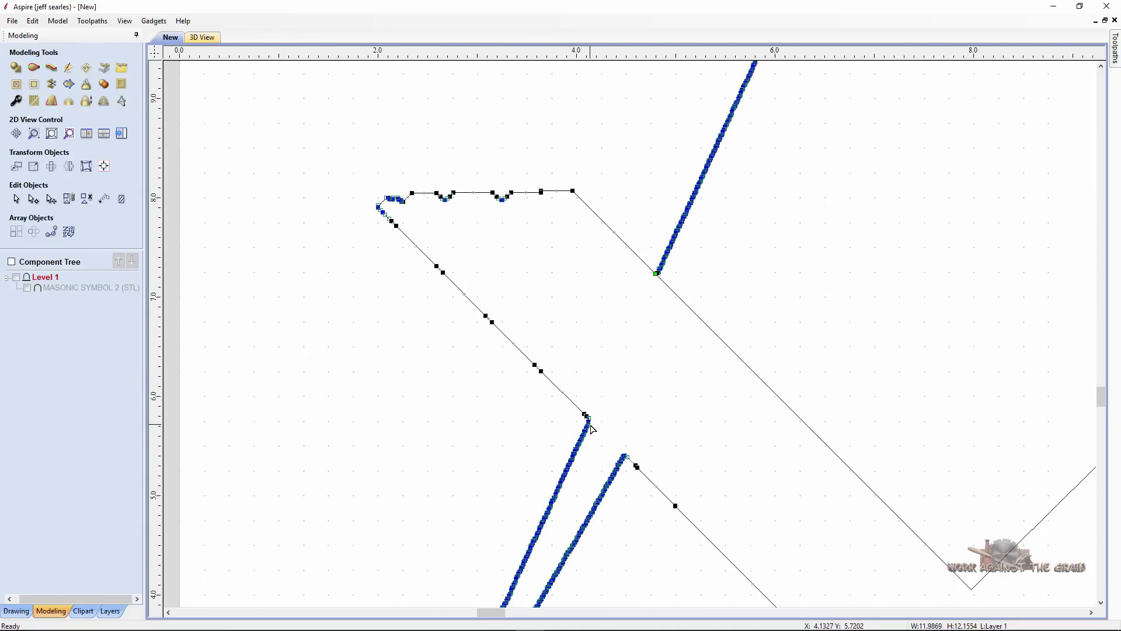
scroll(592, 430, up, 5)
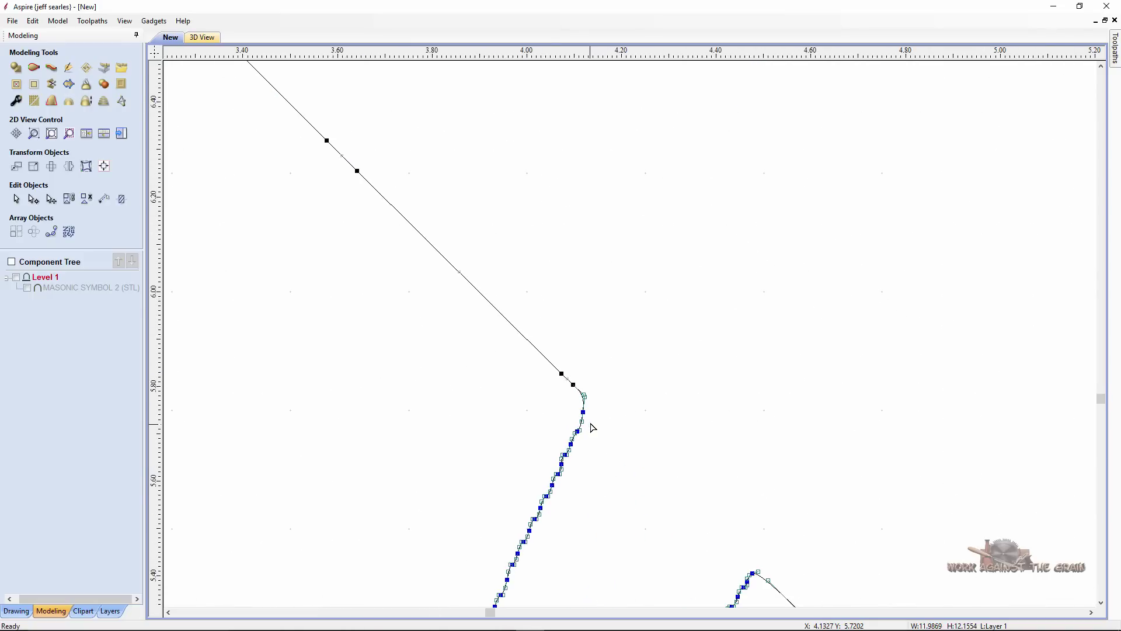
right_click(574, 386)
click(595, 432)
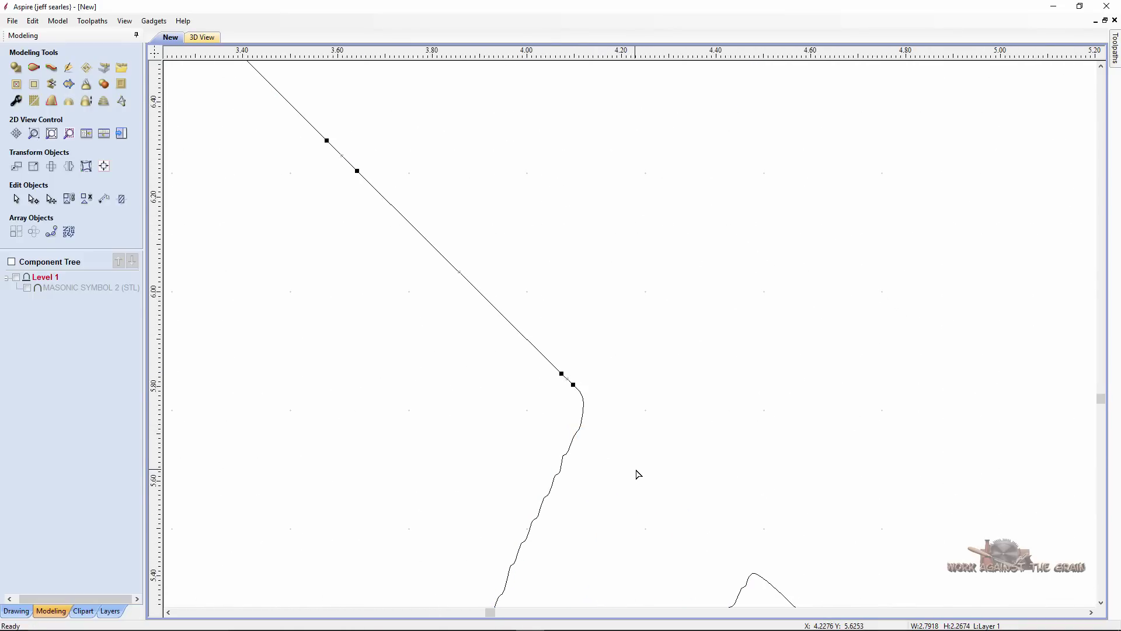
Cut the outline at the inner leg node, select the compass head piece, and exit node editing.
scroll(638, 474, down, 8)
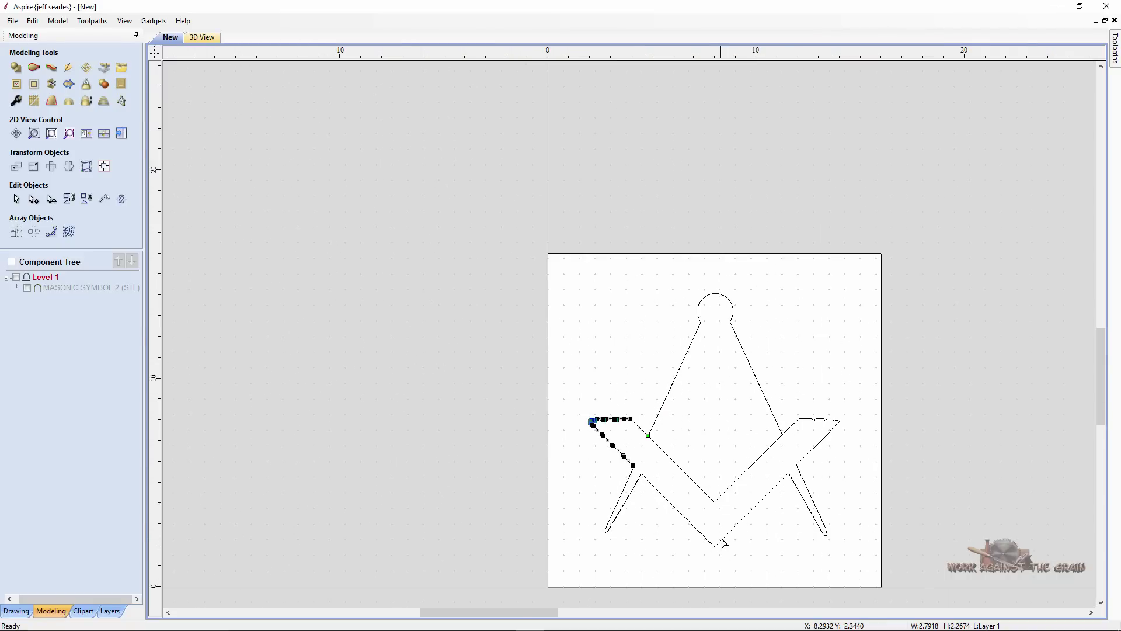
click(720, 542)
scroll(646, 466, up, 8)
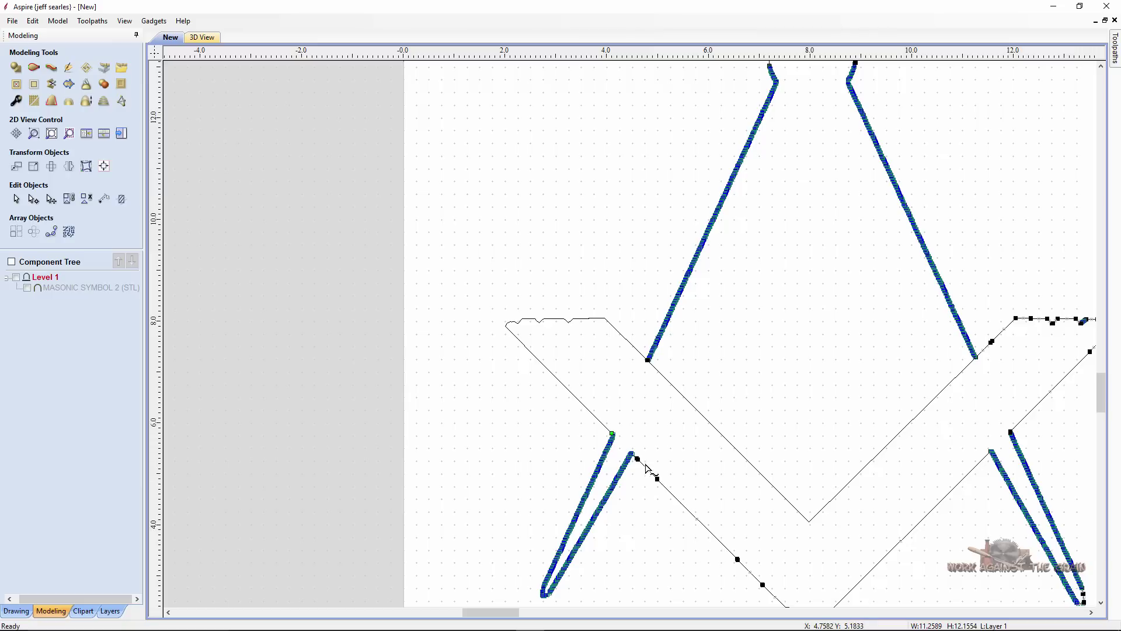
scroll(639, 455, up, 4)
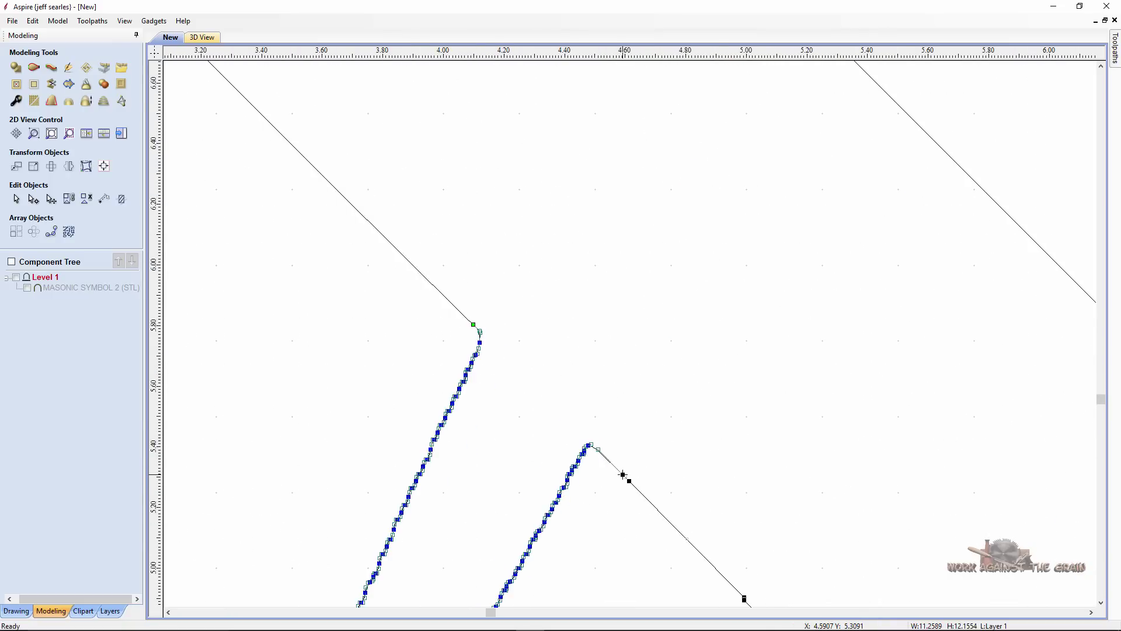
right_click(622, 474)
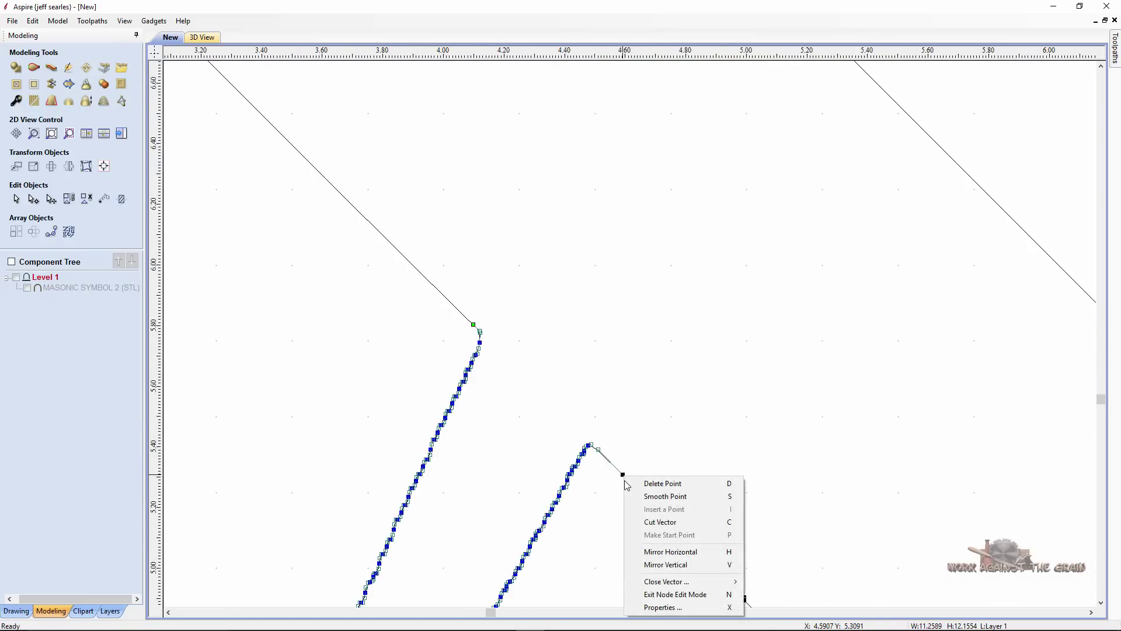
click(657, 522)
scroll(693, 514, down, 10)
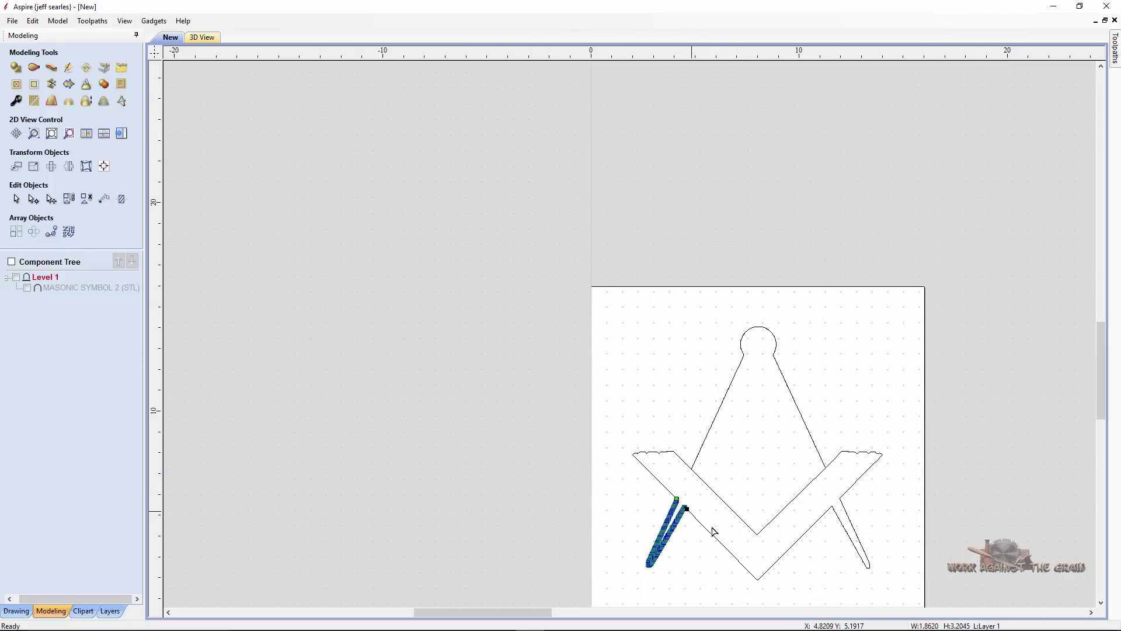
click(692, 468)
scroll(514, 408, up, 5)
scroll(513, 409, down, 4)
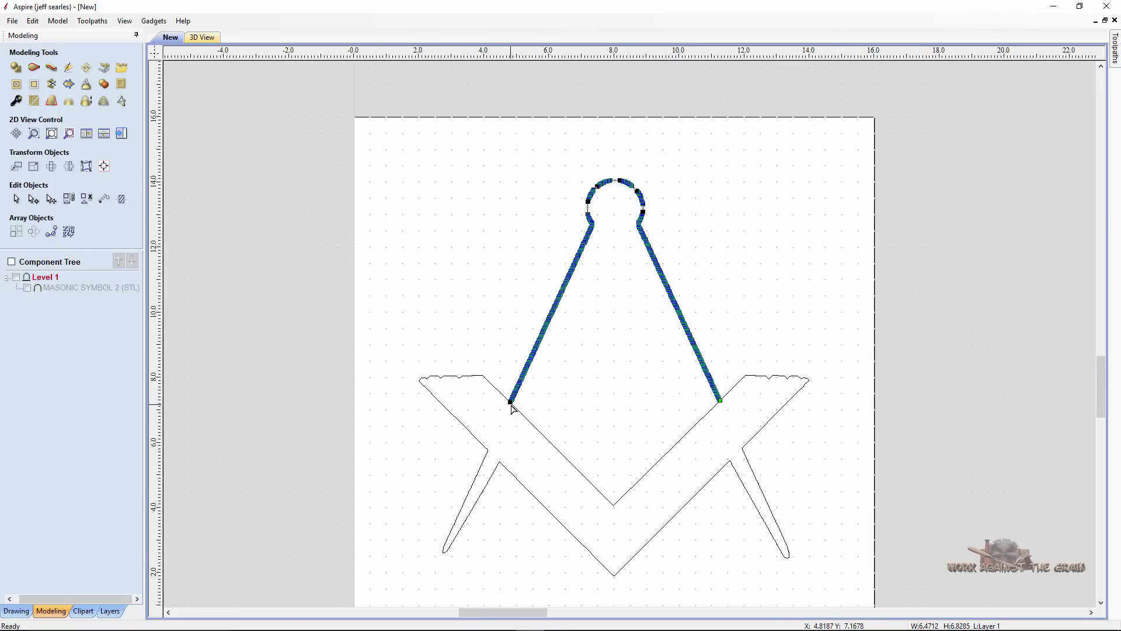
scroll(511, 408, down, 2)
key(n)
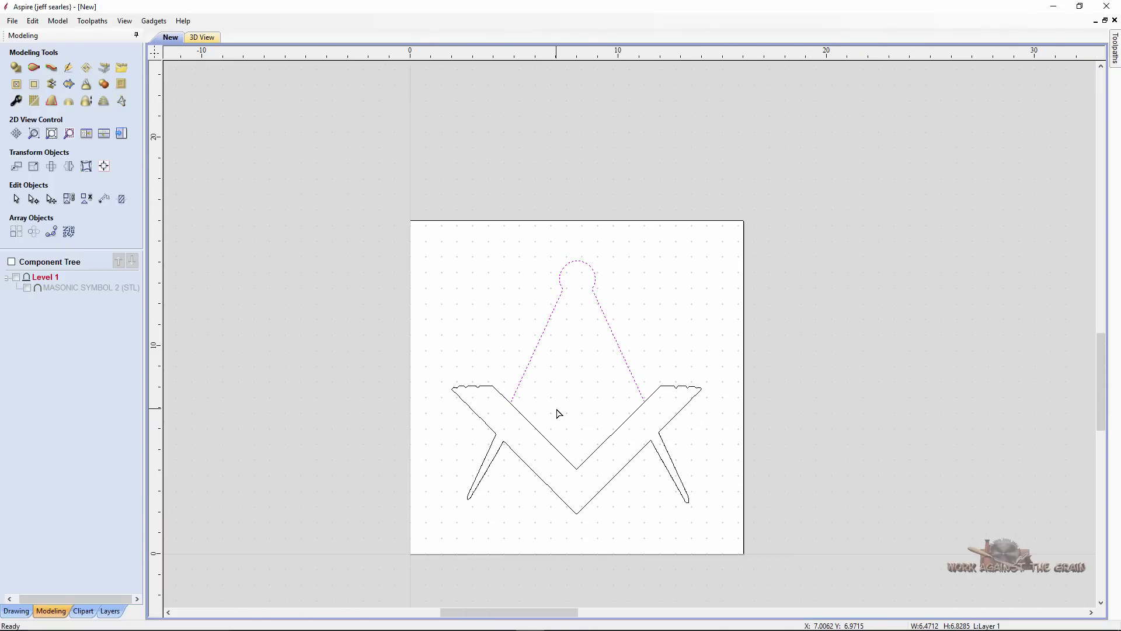
Select the square's outline pieces: left arm edge, lower outer V, right arm and inner V line.
click(537, 507)
click(540, 483)
click(680, 415)
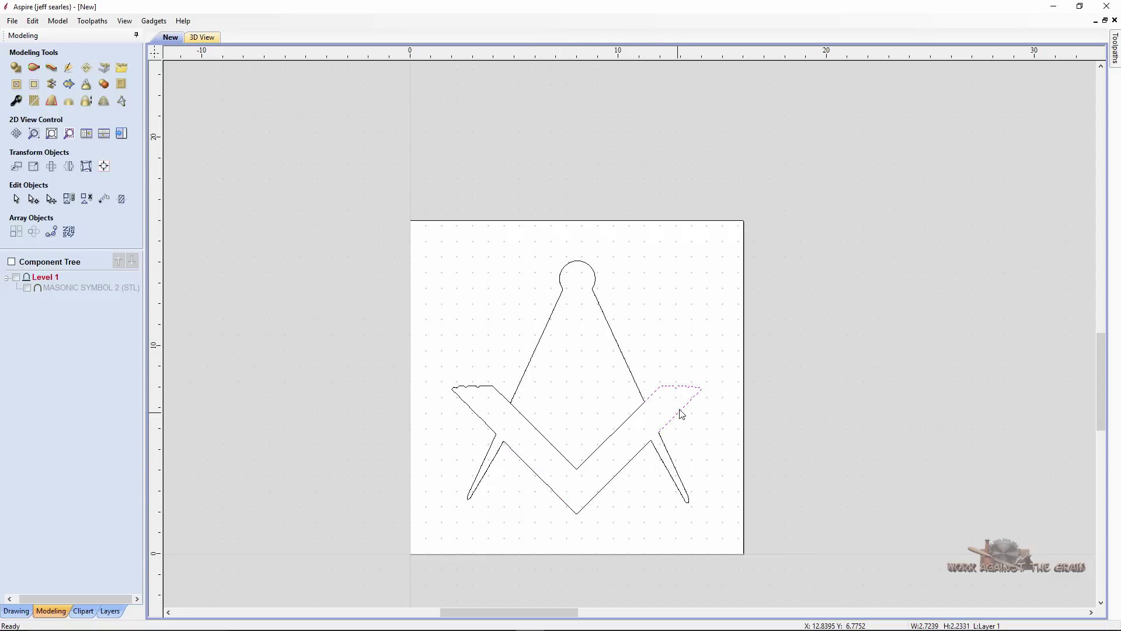
click(630, 424)
click(503, 396)
click(512, 454)
click(500, 395)
shift+click(528, 469)
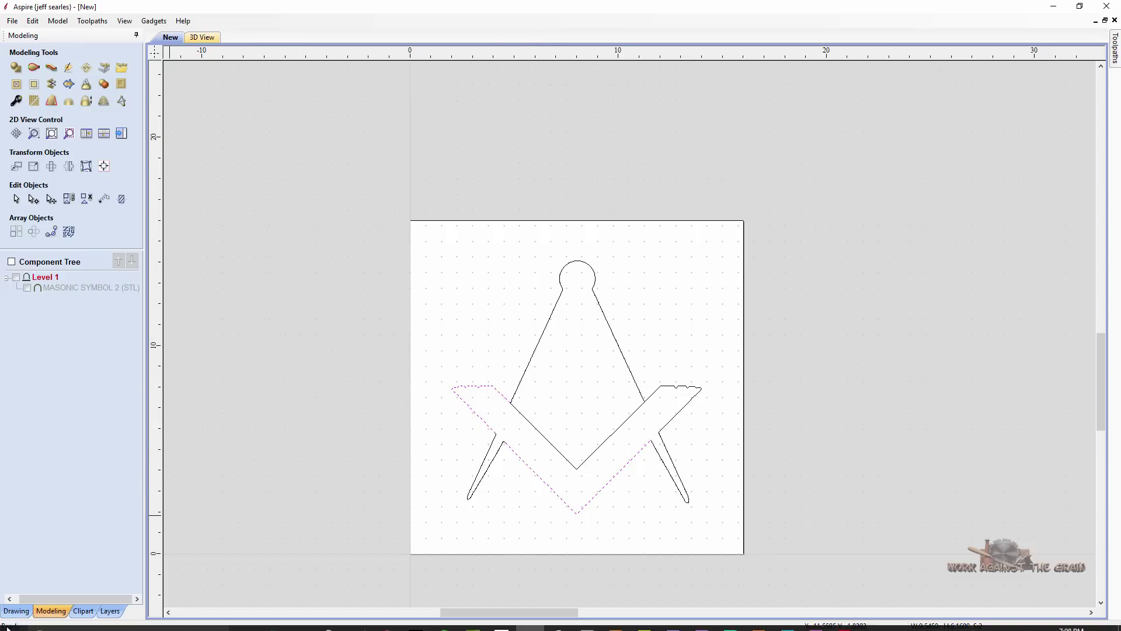
click(20, 611)
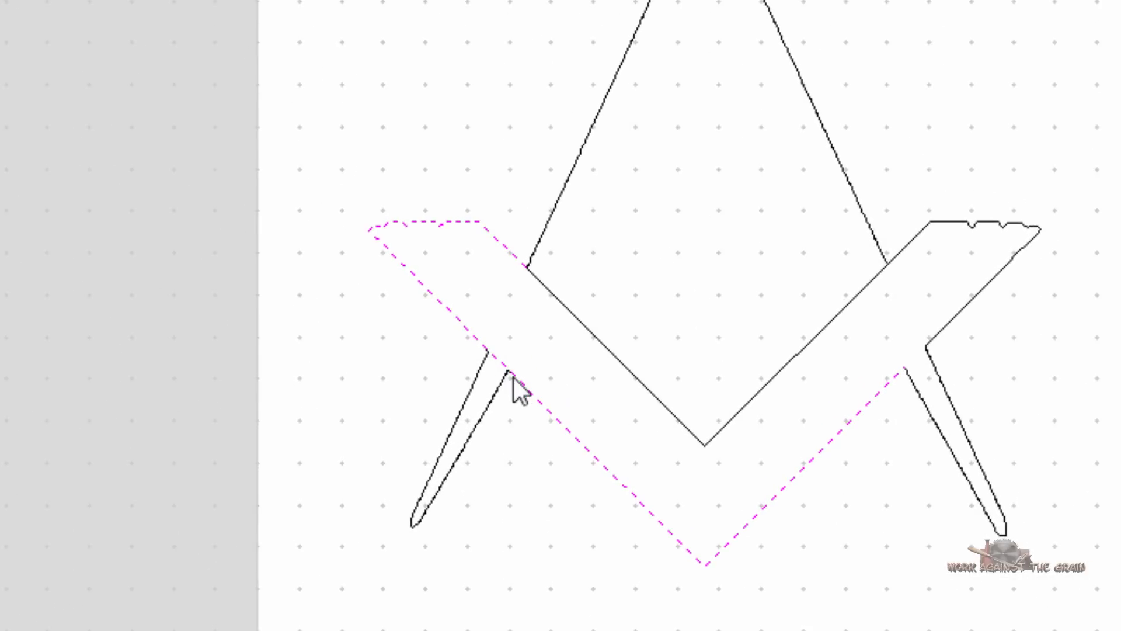
shift+click(959, 329)
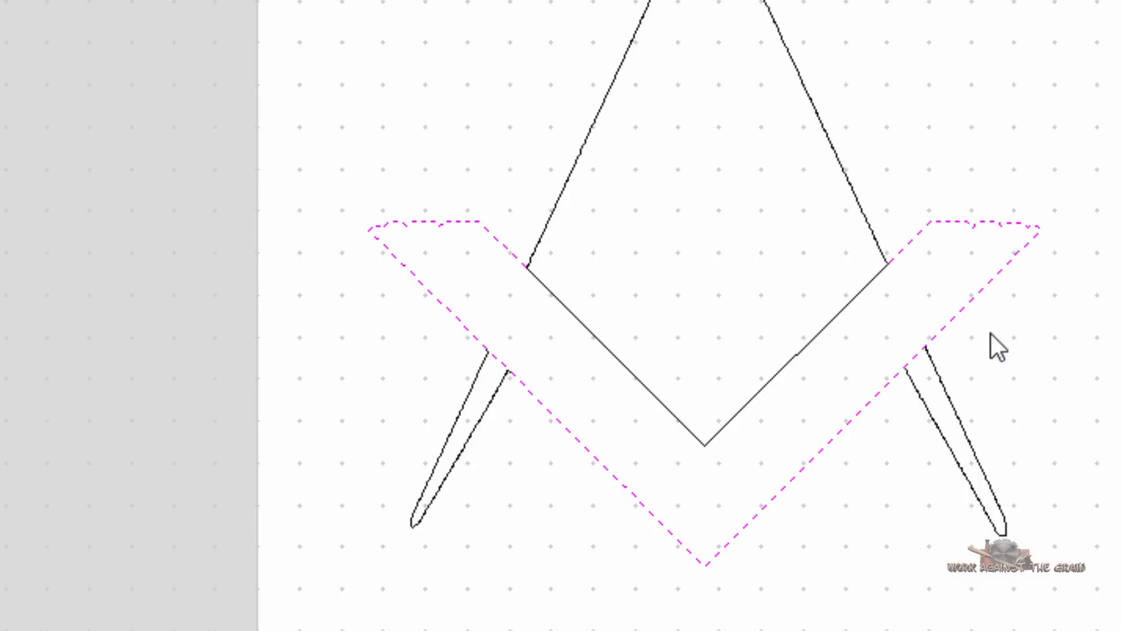
shift+click(840, 316)
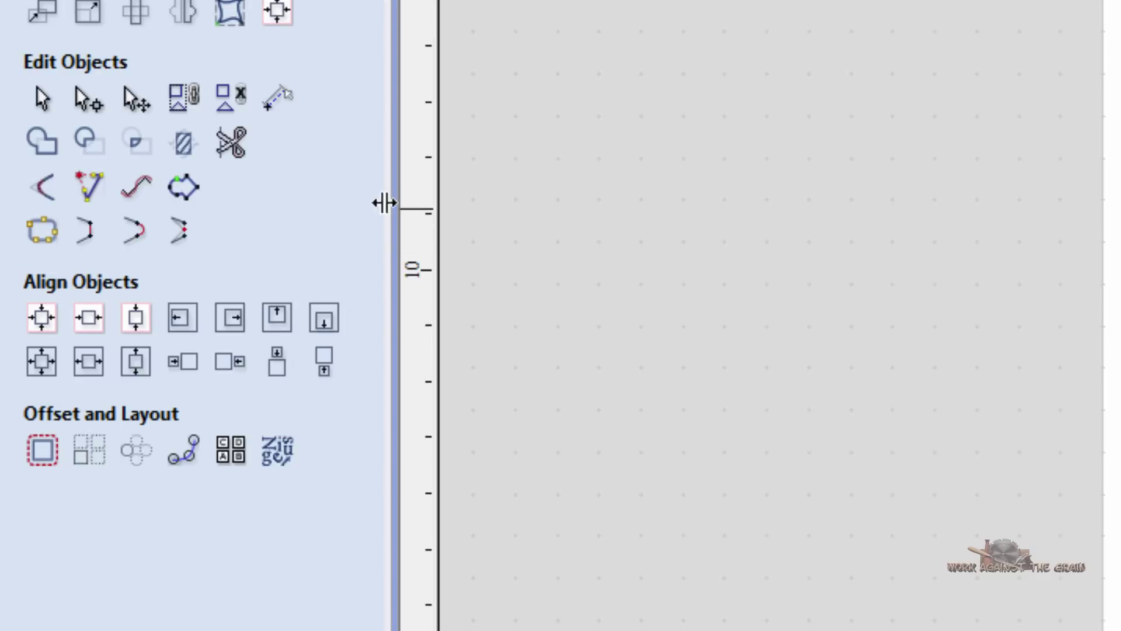
Join the selected pieces into one closed square vector and return to the modeling tools.
click(41, 237)
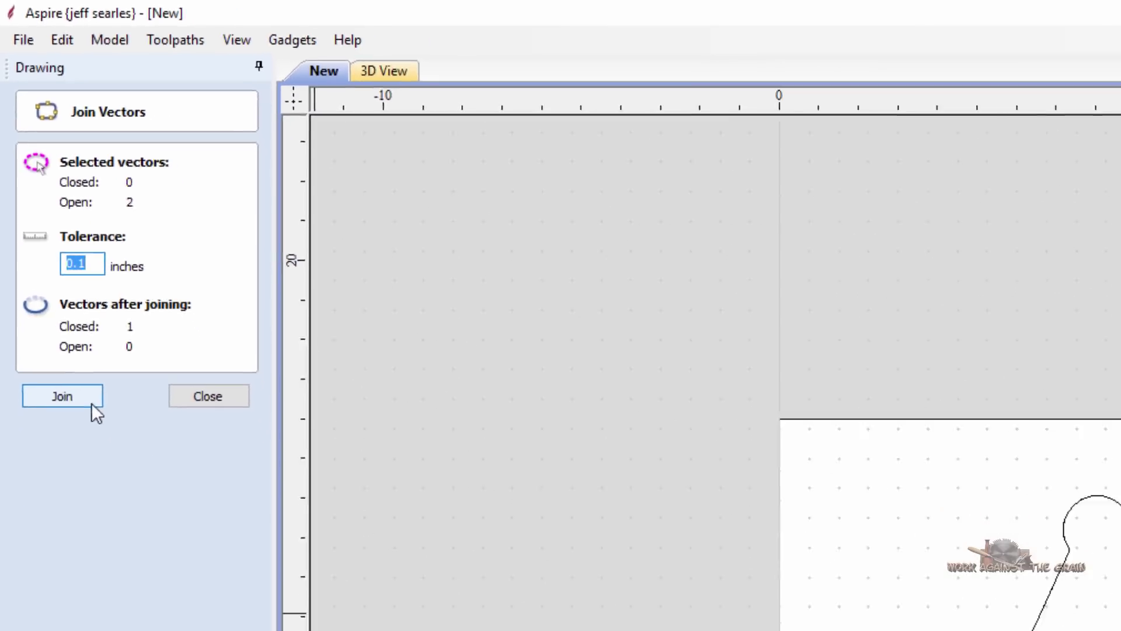
click(126, 567)
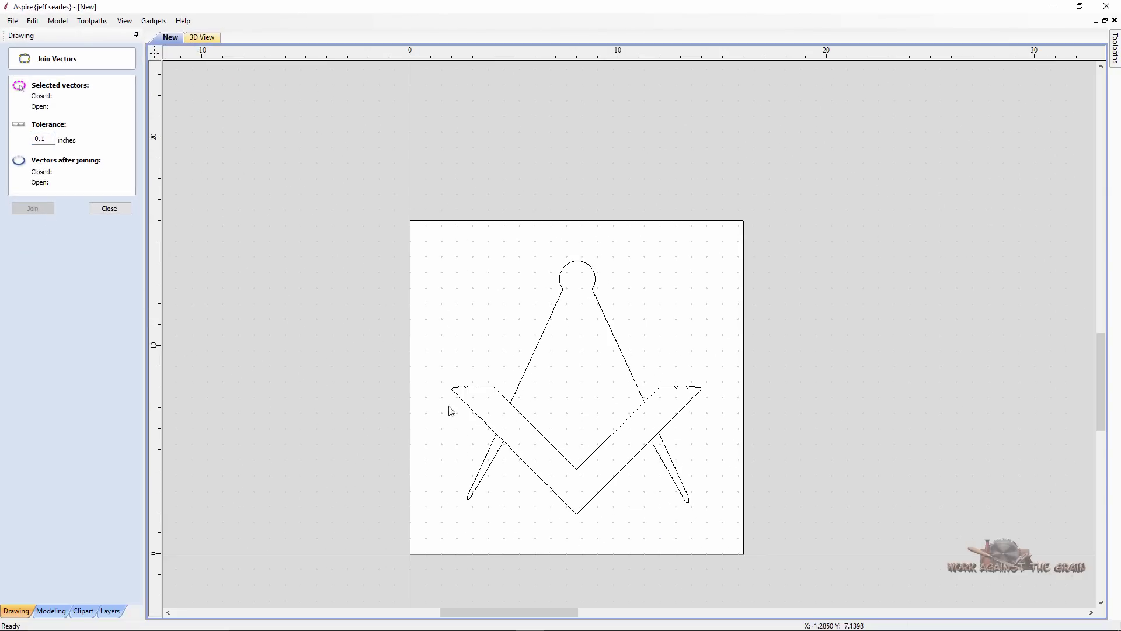
click(99, 210)
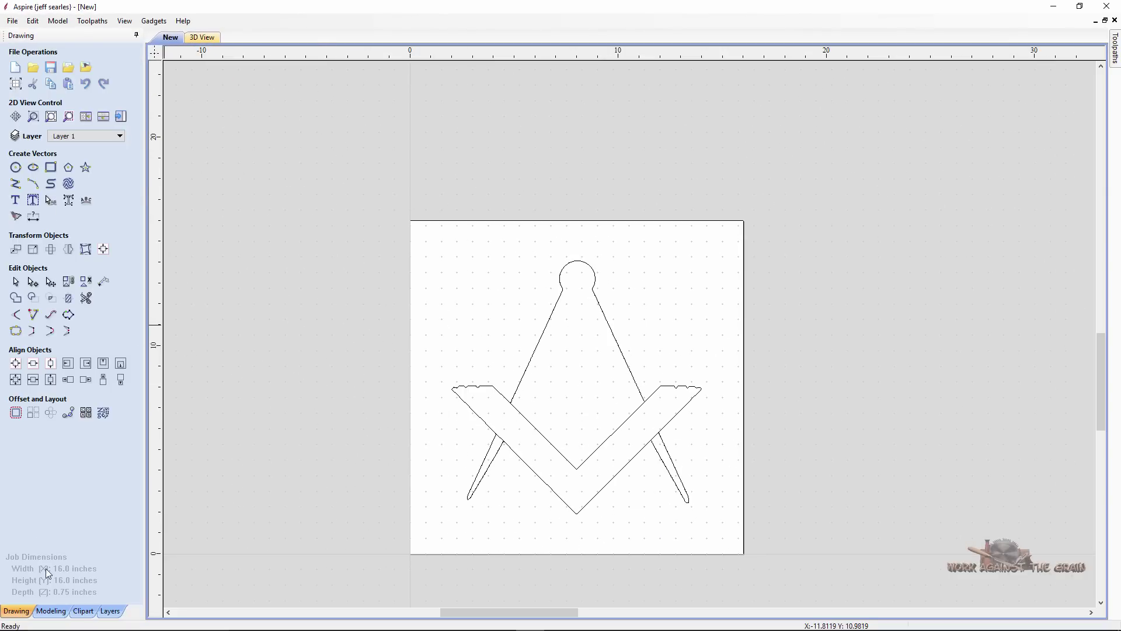
click(51, 610)
Select MASONIC SYMBOL 2 plus the square's boundary vector and trim the relief to that boundary.
click(12, 262)
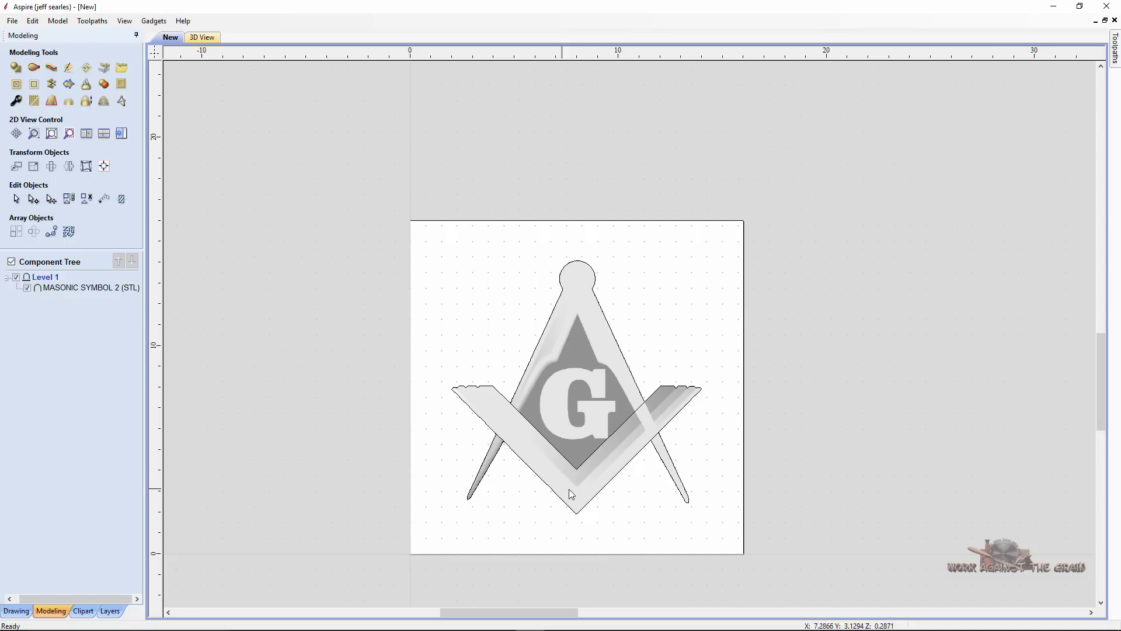
click(621, 453)
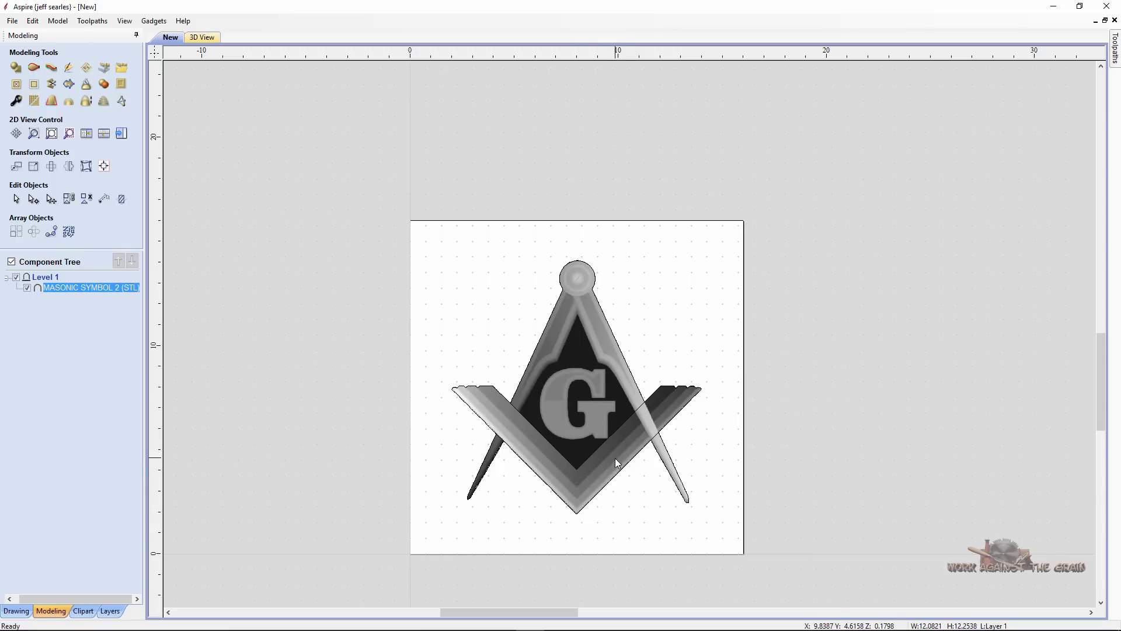
click(629, 504)
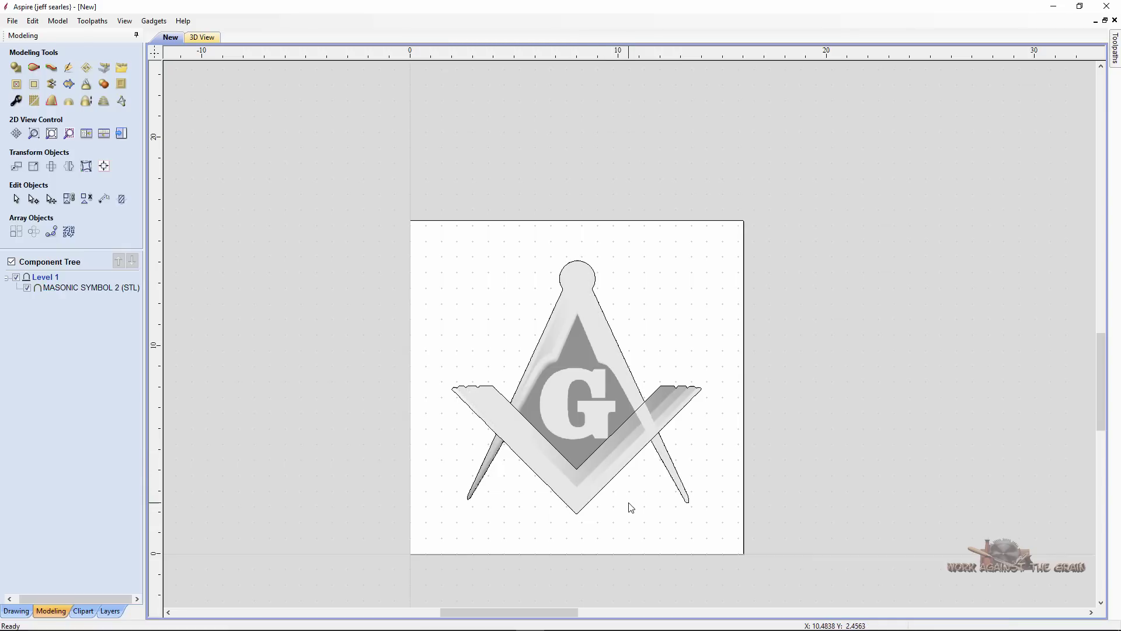
click(619, 411)
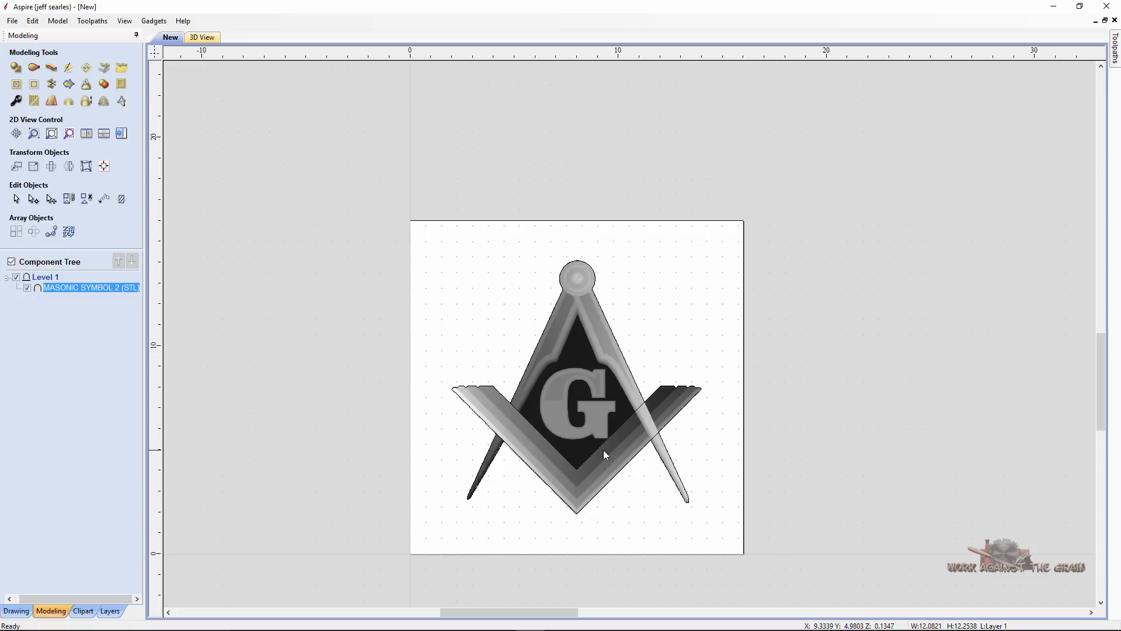
click(598, 497)
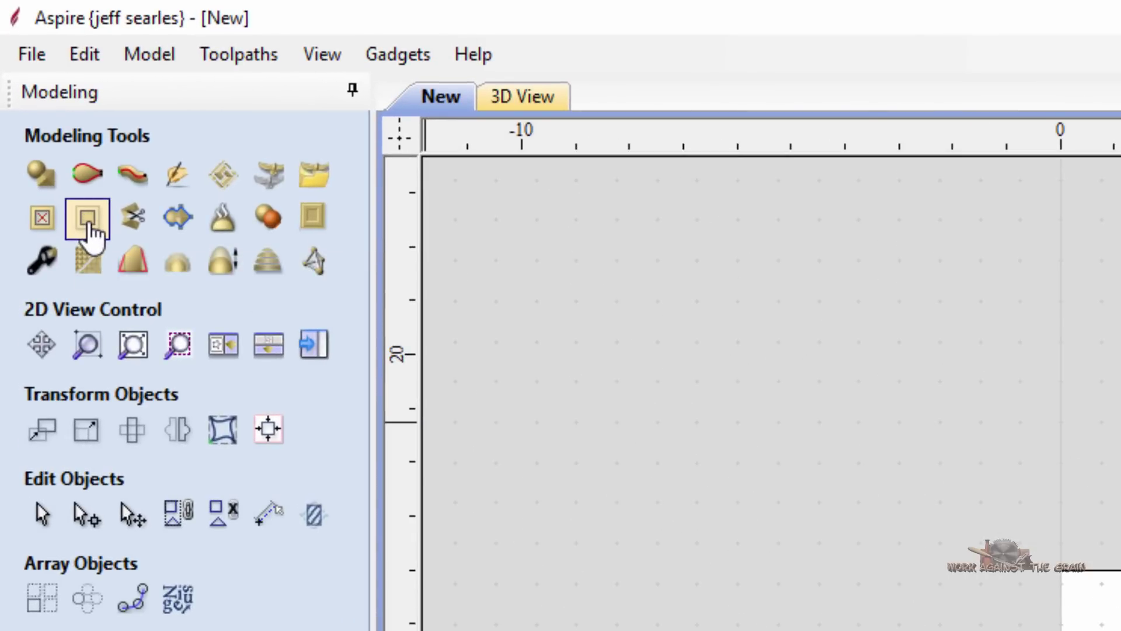
click(89, 226)
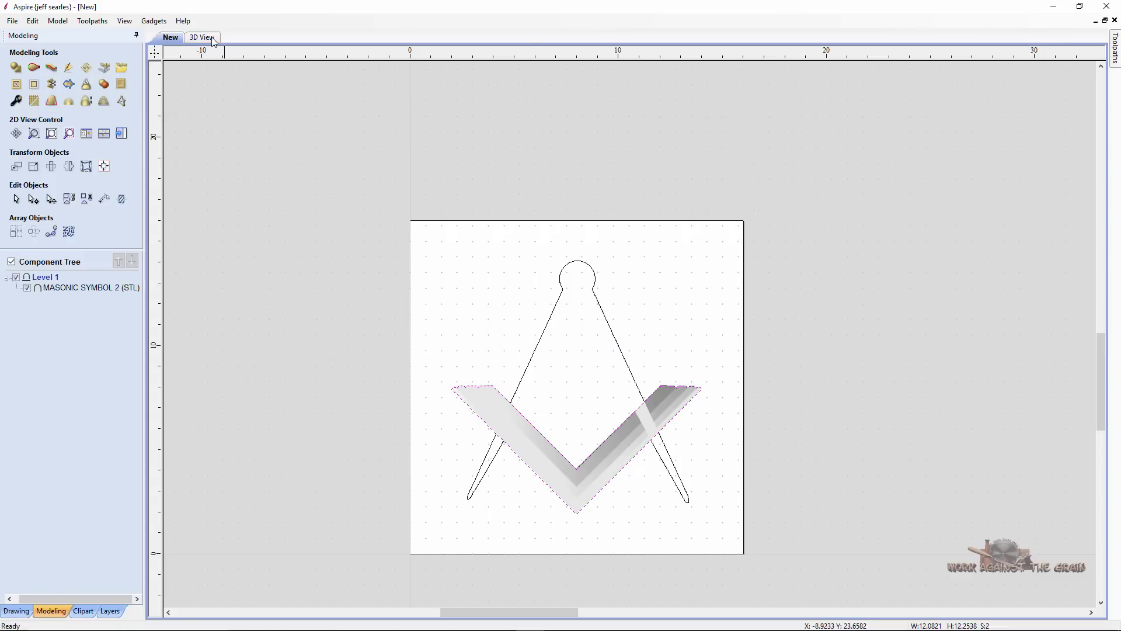
Switch to 3D view and orbit the trimmed square through oblique, top-down and low angles.
click(214, 41)
drag(721, 430, 632, 361)
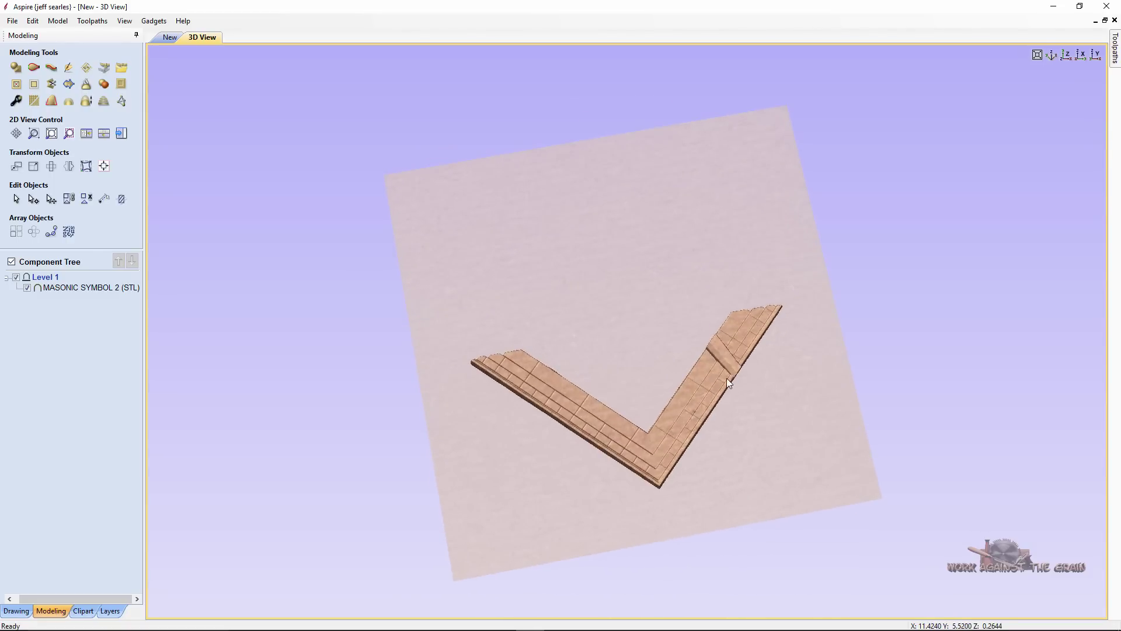
drag(728, 381, 416, 255)
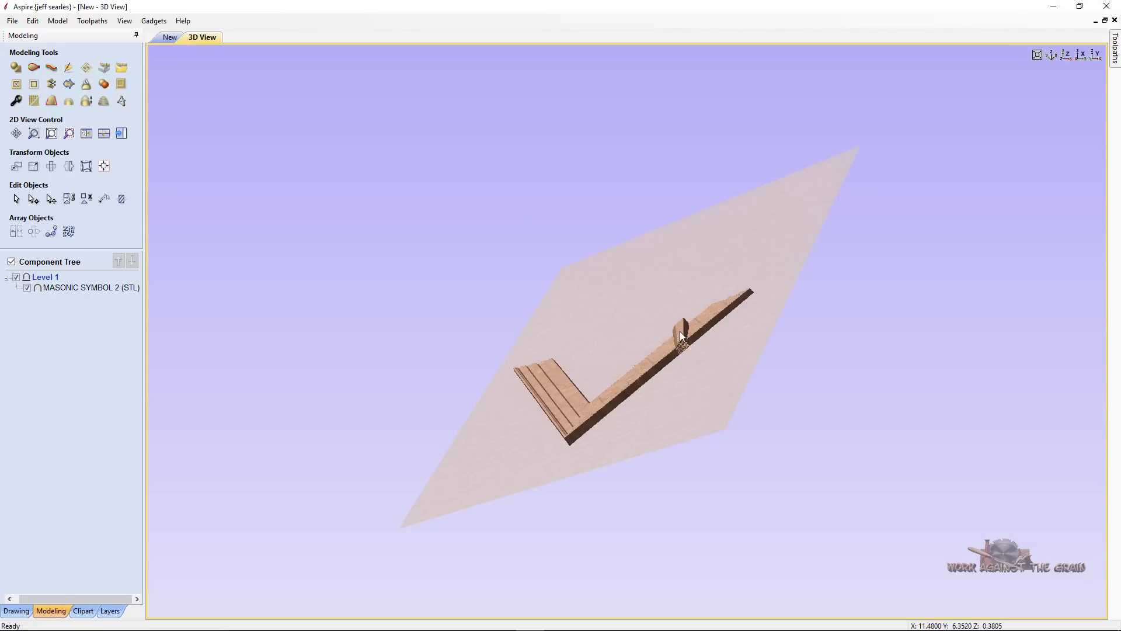
drag(681, 339, 722, 470)
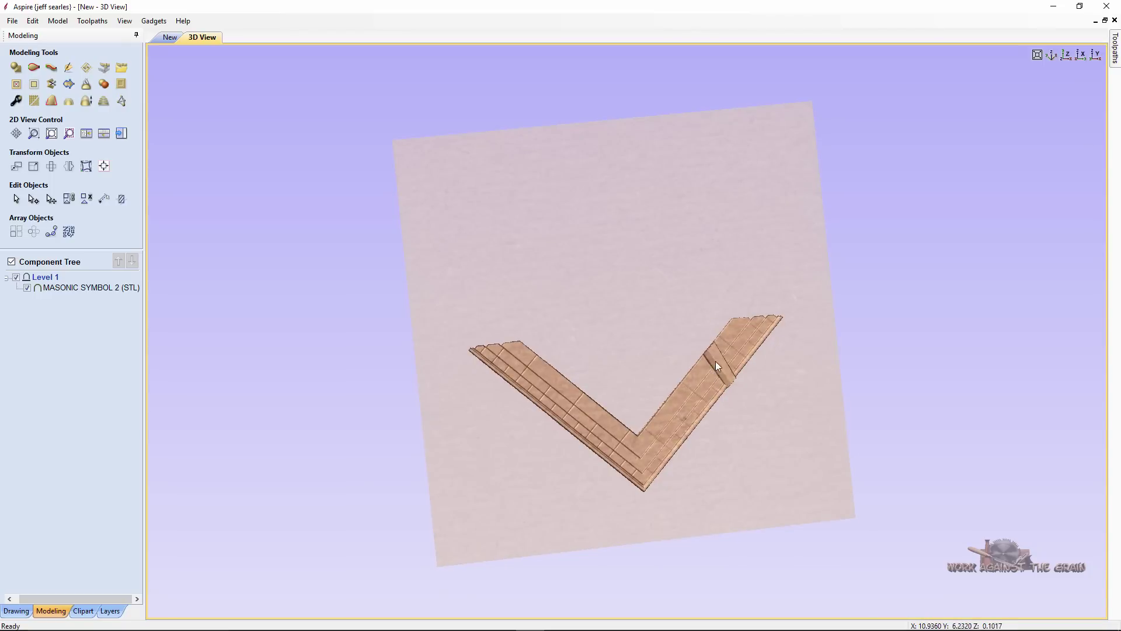
drag(734, 393, 666, 415)
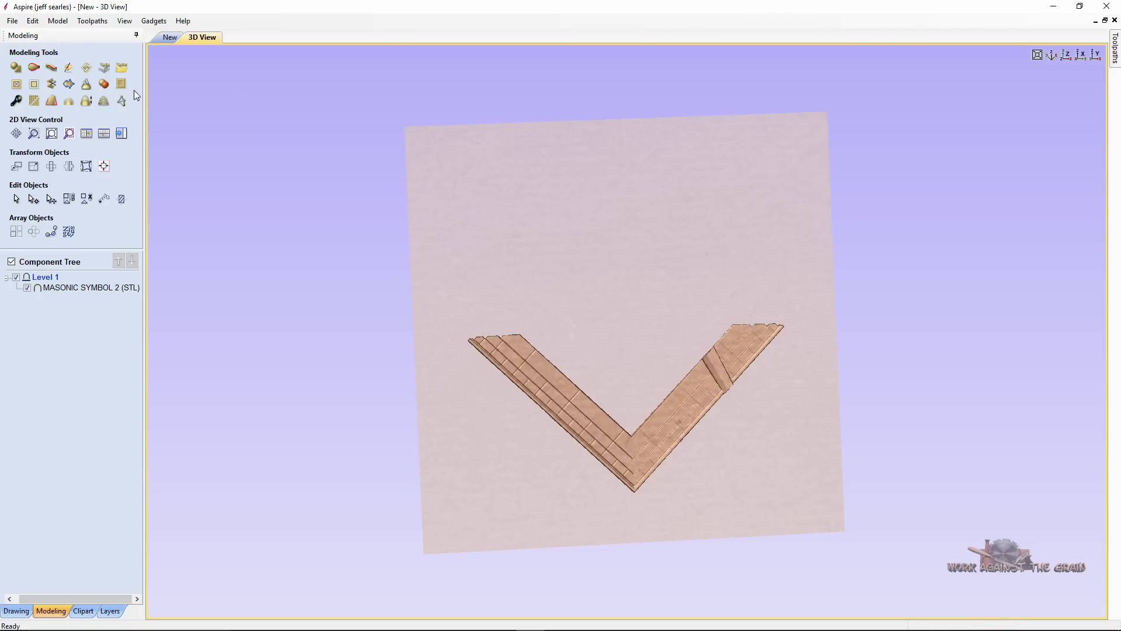
Open Save As, cancel it without saving, and go back to the 2D design view.
click(12, 21)
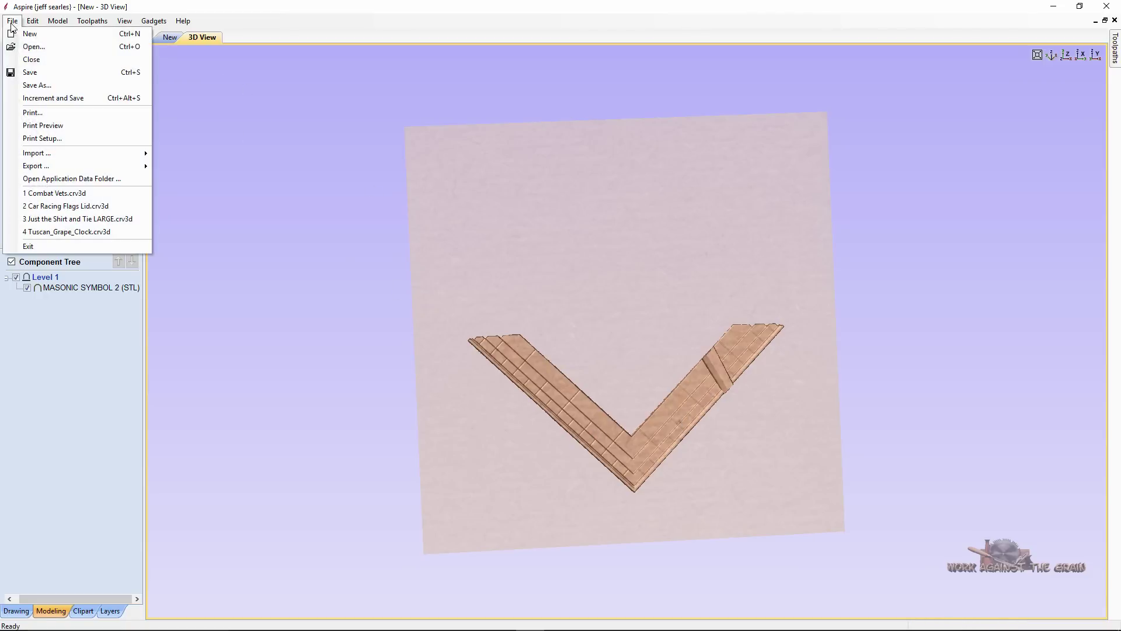
click(33, 85)
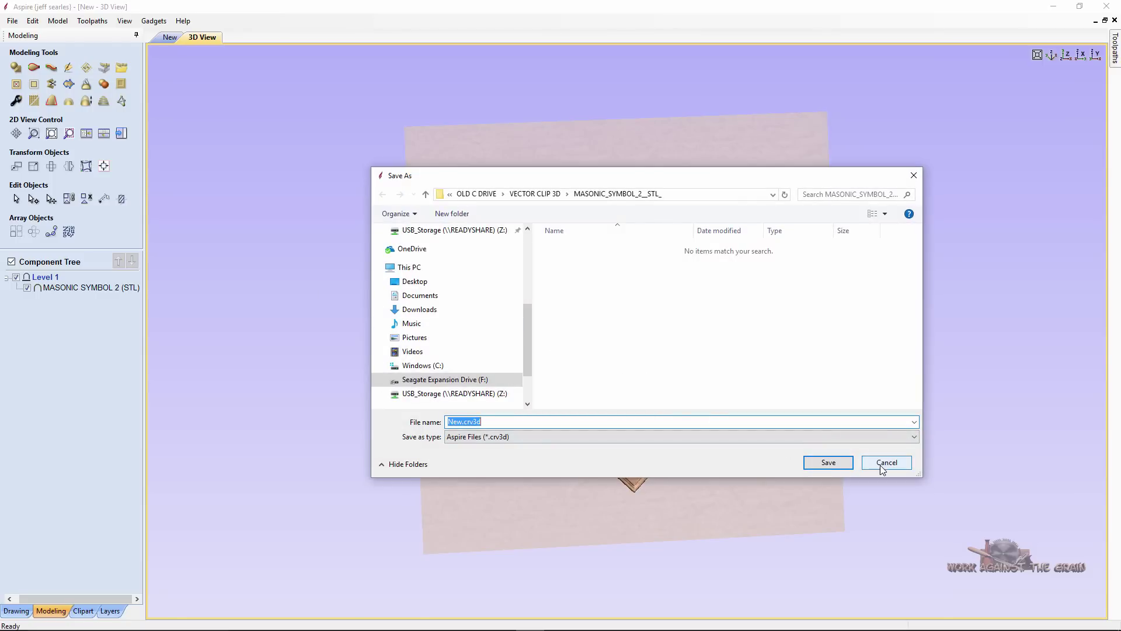
click(914, 176)
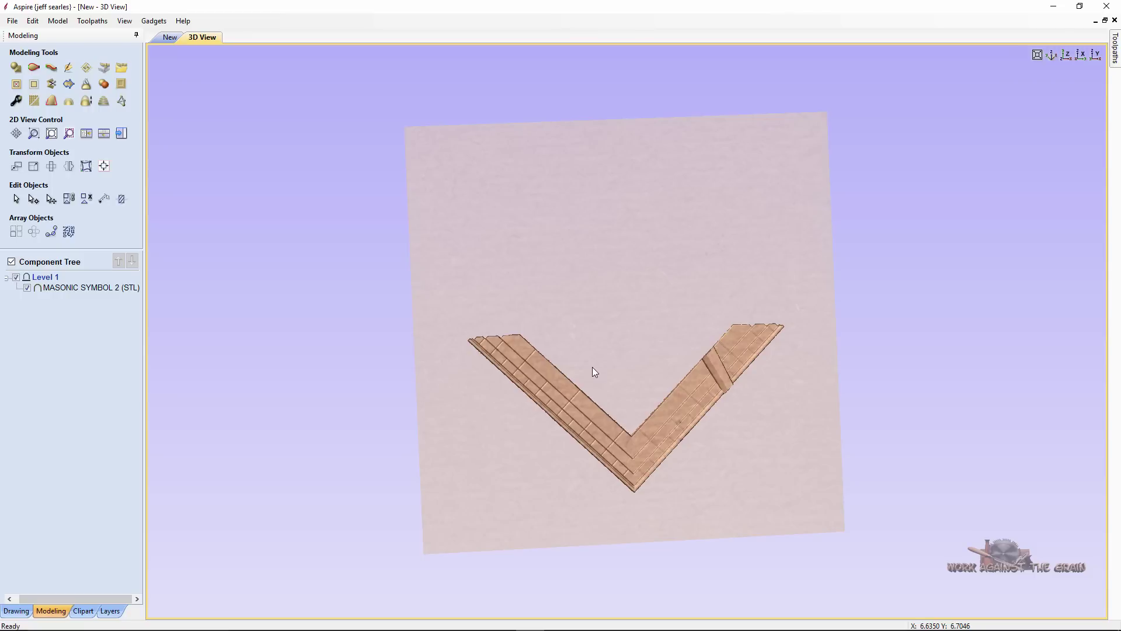
click(169, 39)
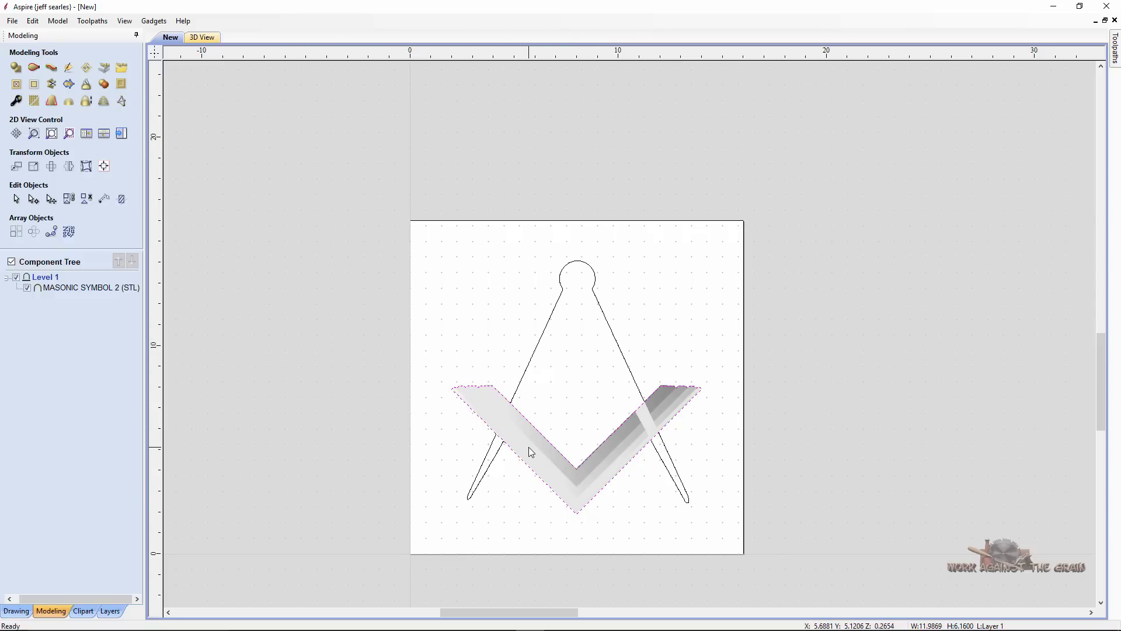
Zoom in to deselect and reselect the square's boundary vector, then orbit the square in 3D.
scroll(531, 498, up, 3)
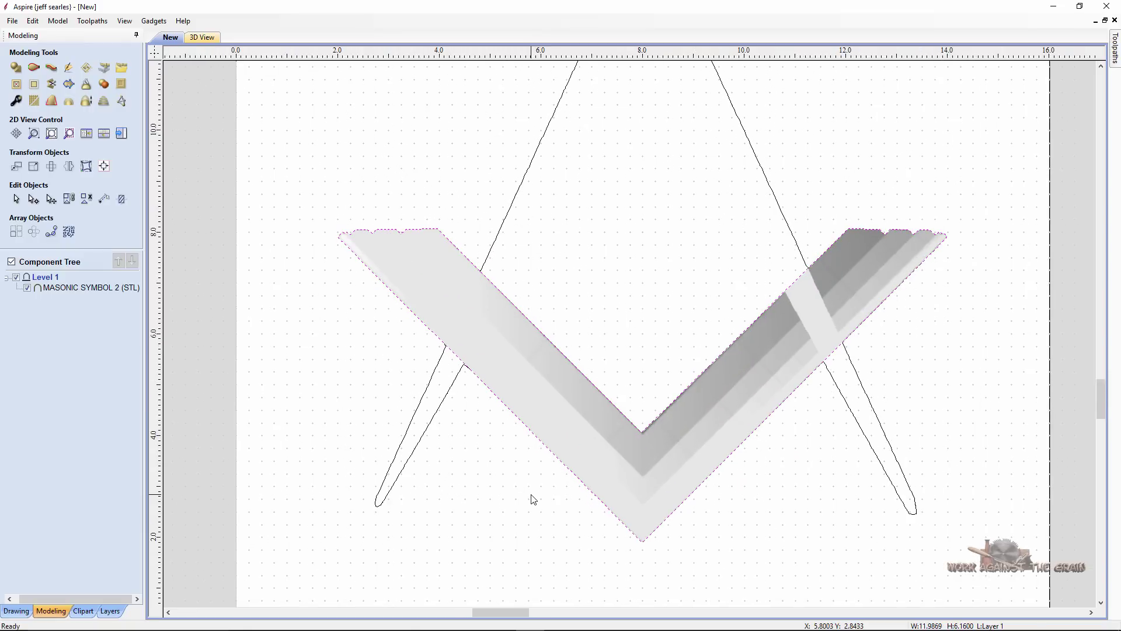
click(533, 493)
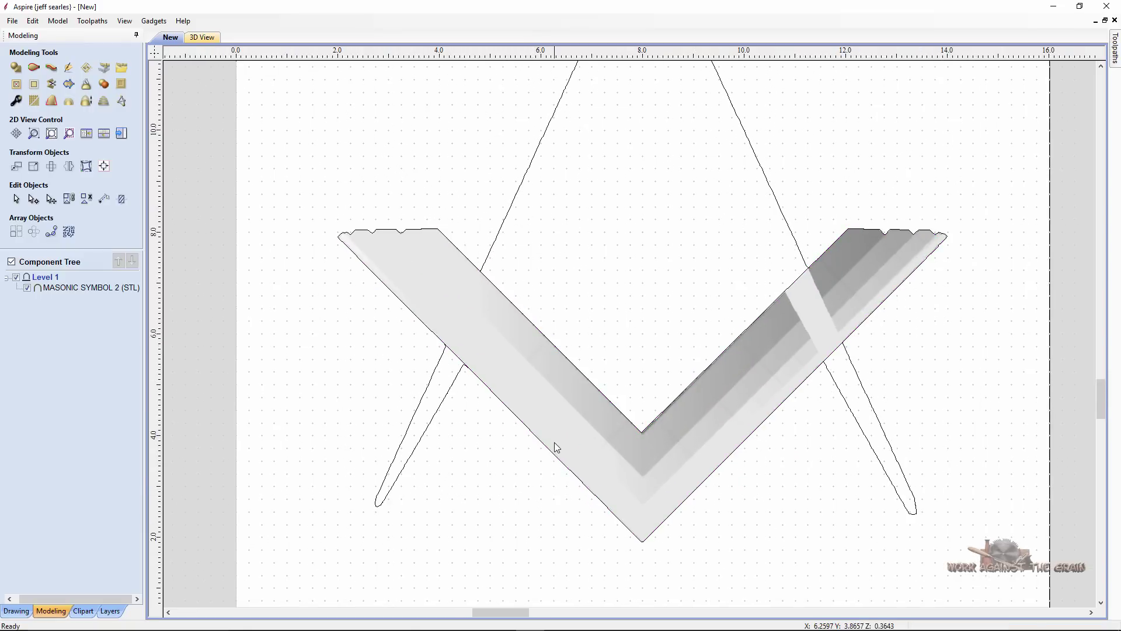
click(551, 456)
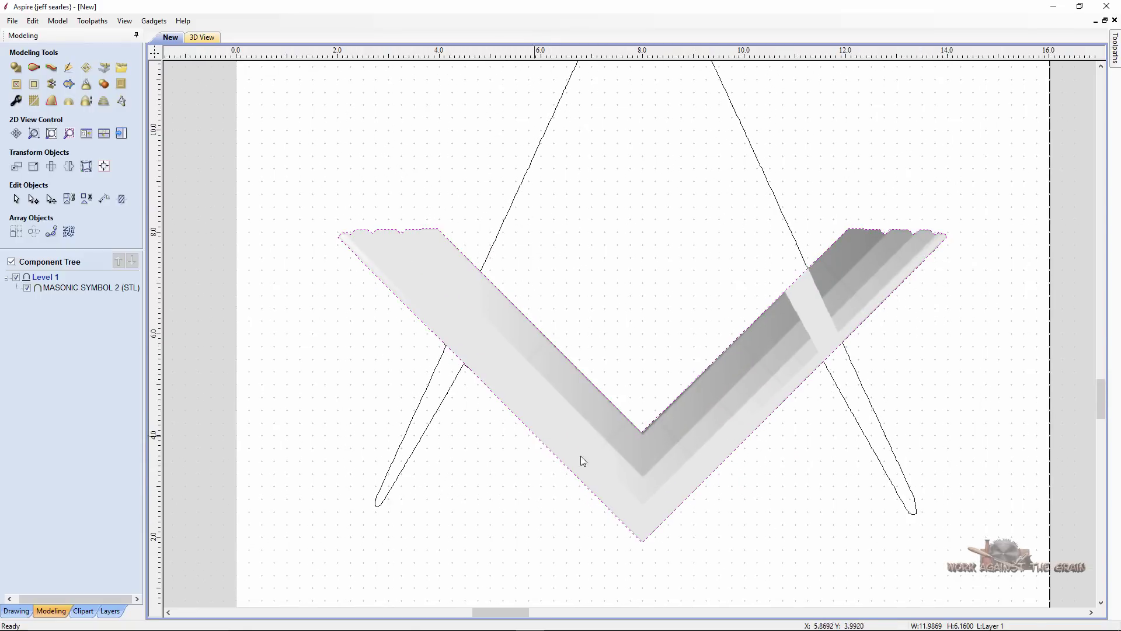
scroll(576, 489, down, 2)
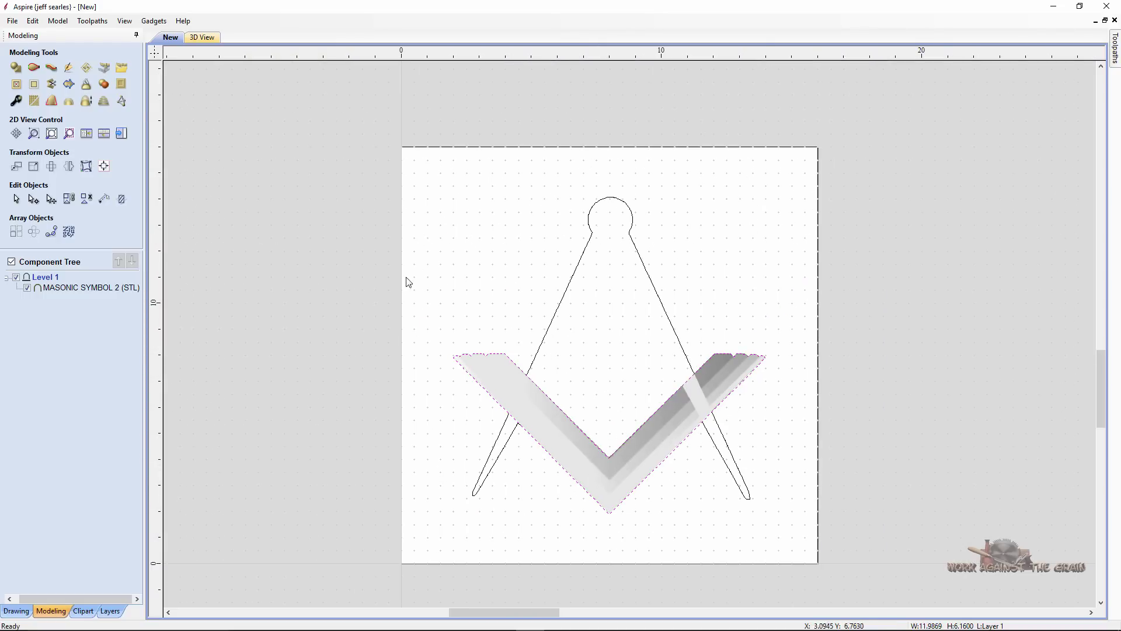
click(202, 37)
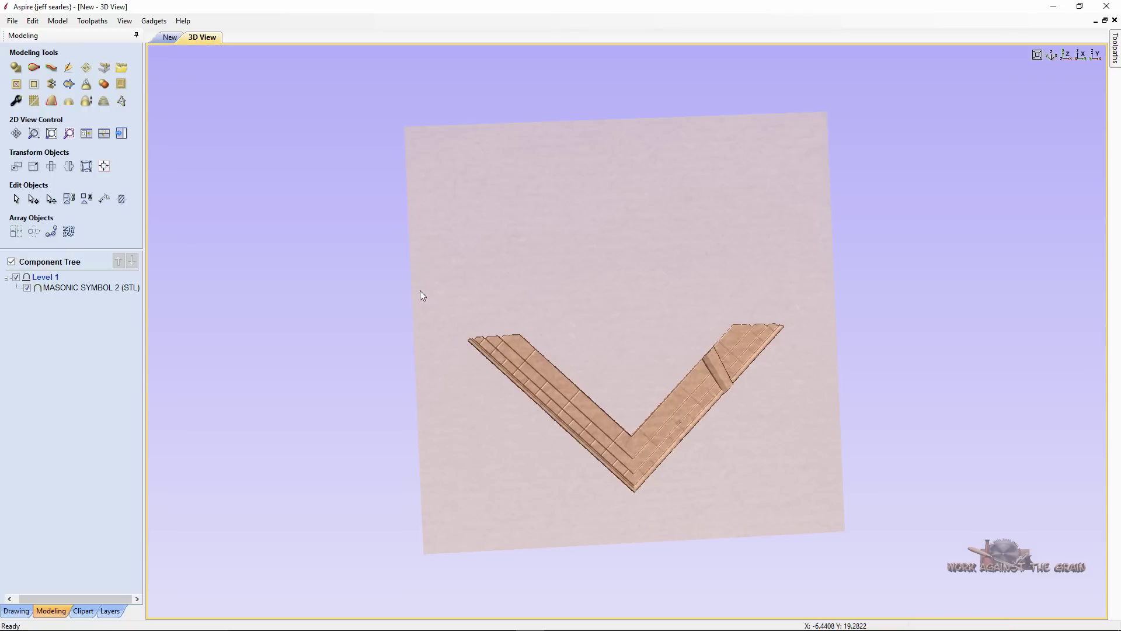
drag(650, 419, 613, 393)
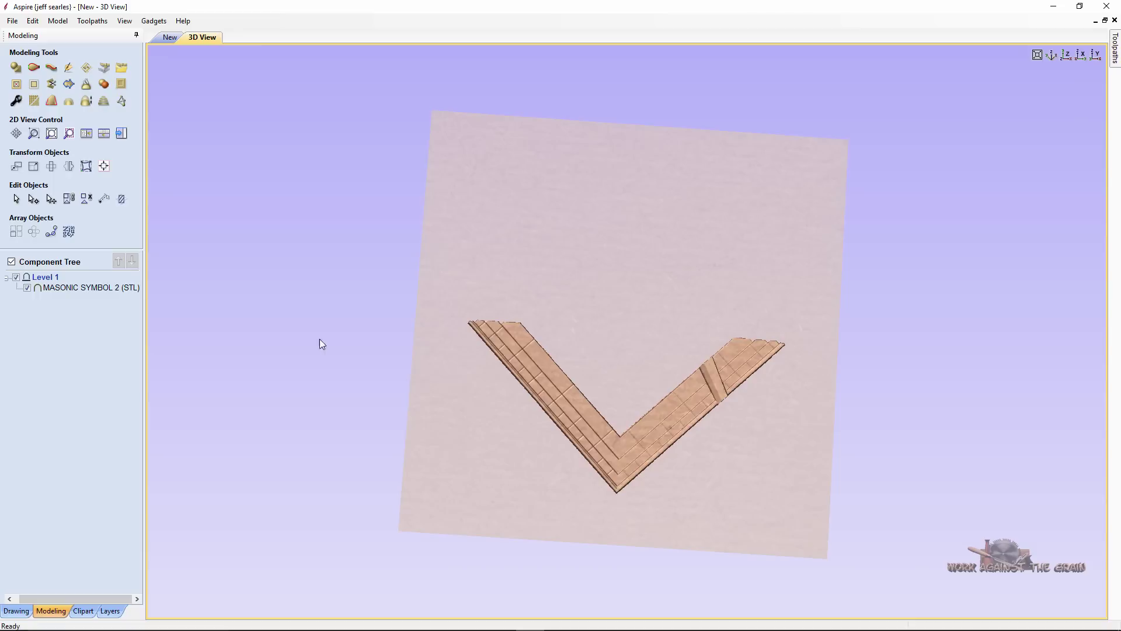
Undo the trim via Edit > Undo and orbit the restored full symbol to a near-frontal view.
click(32, 20)
click(41, 35)
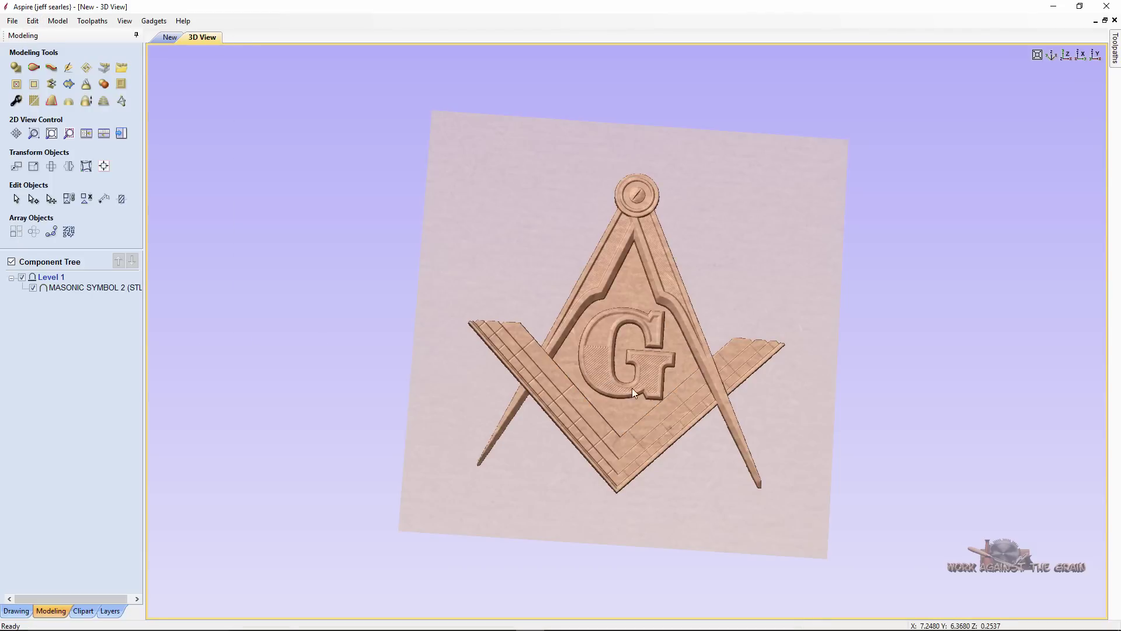
drag(632, 388, 615, 240)
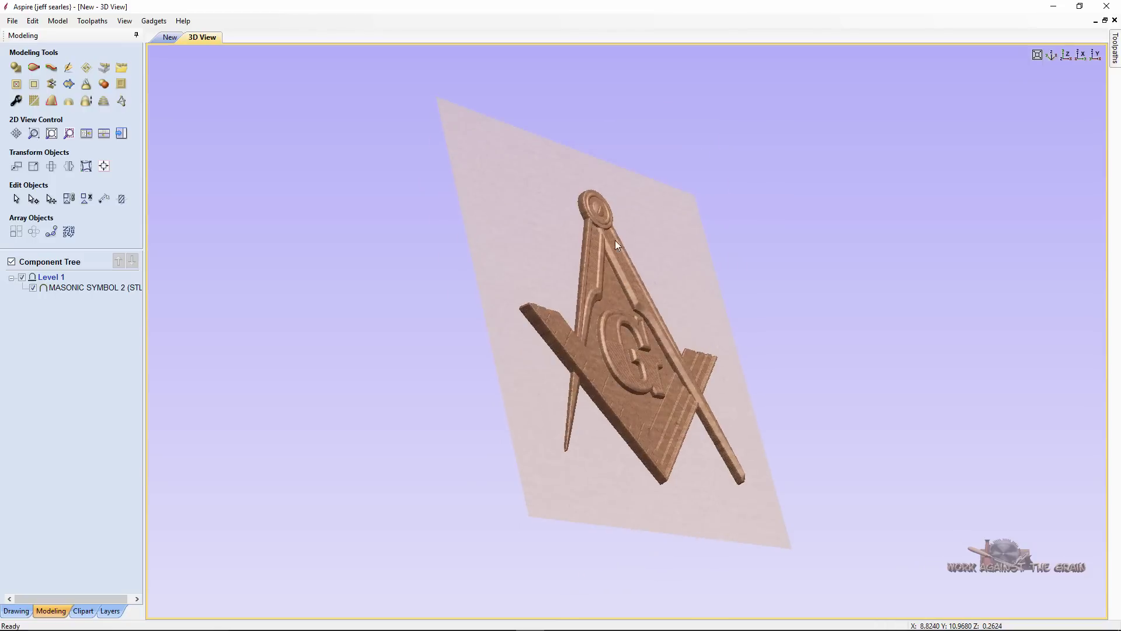
drag(592, 336, 458, 387)
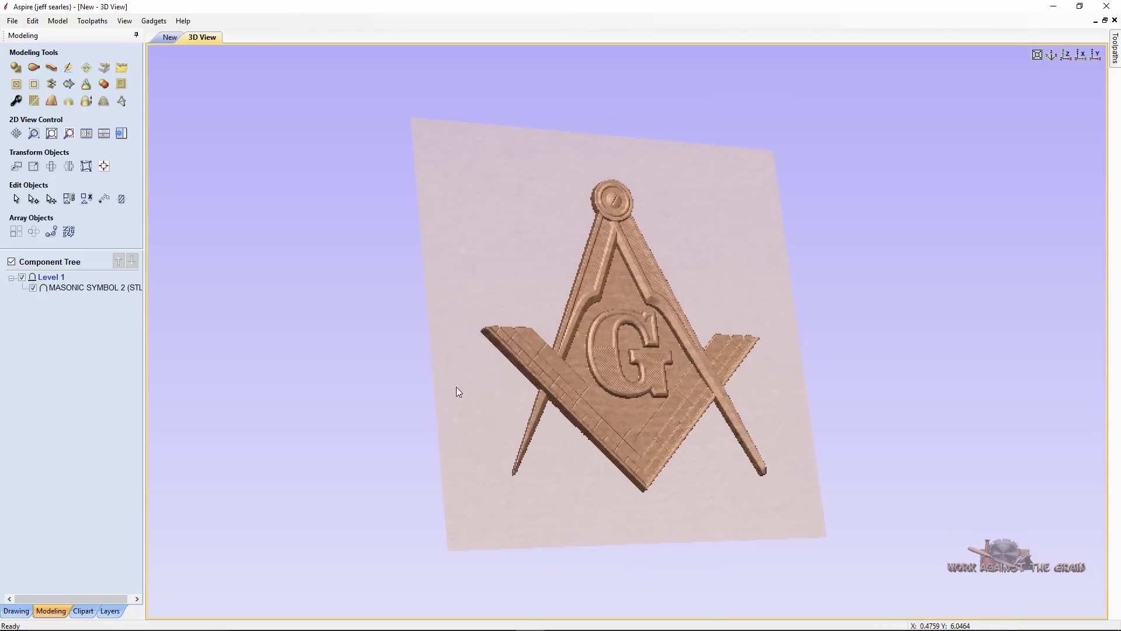
drag(559, 401, 544, 405)
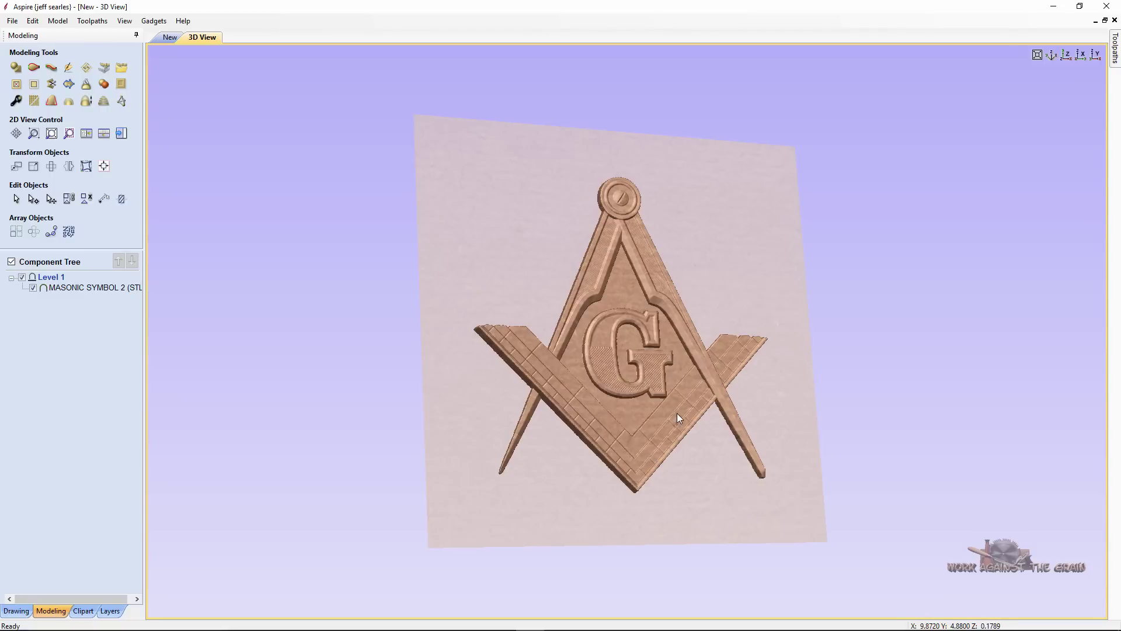
drag(570, 385, 502, 422)
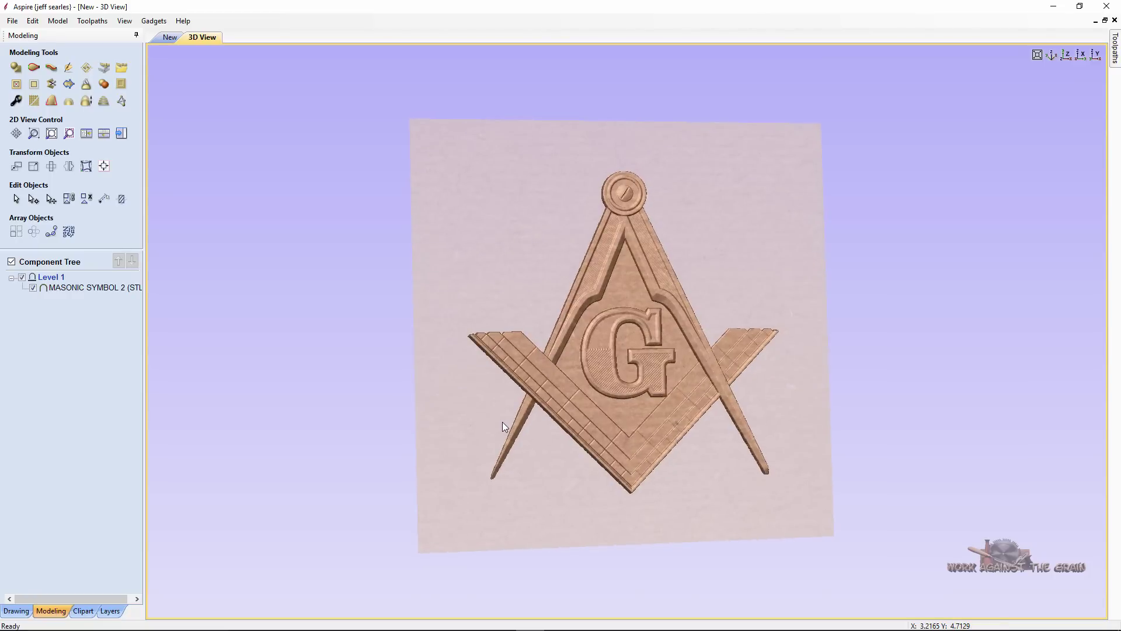